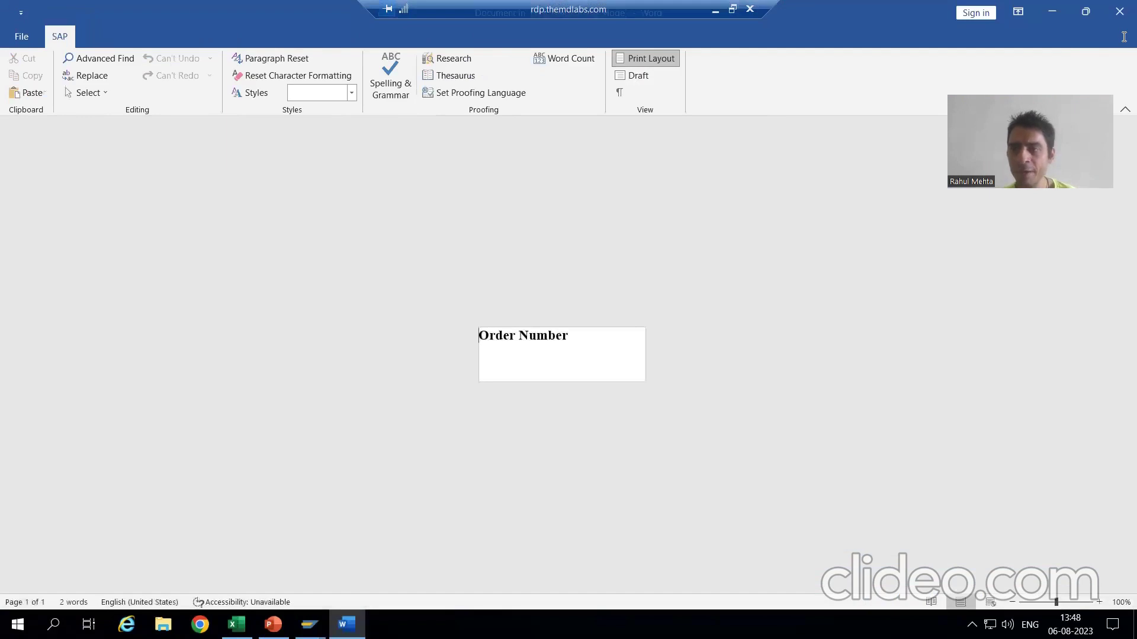
Close the Word editor holding the 'Order Number' label text.
click(1119, 11)
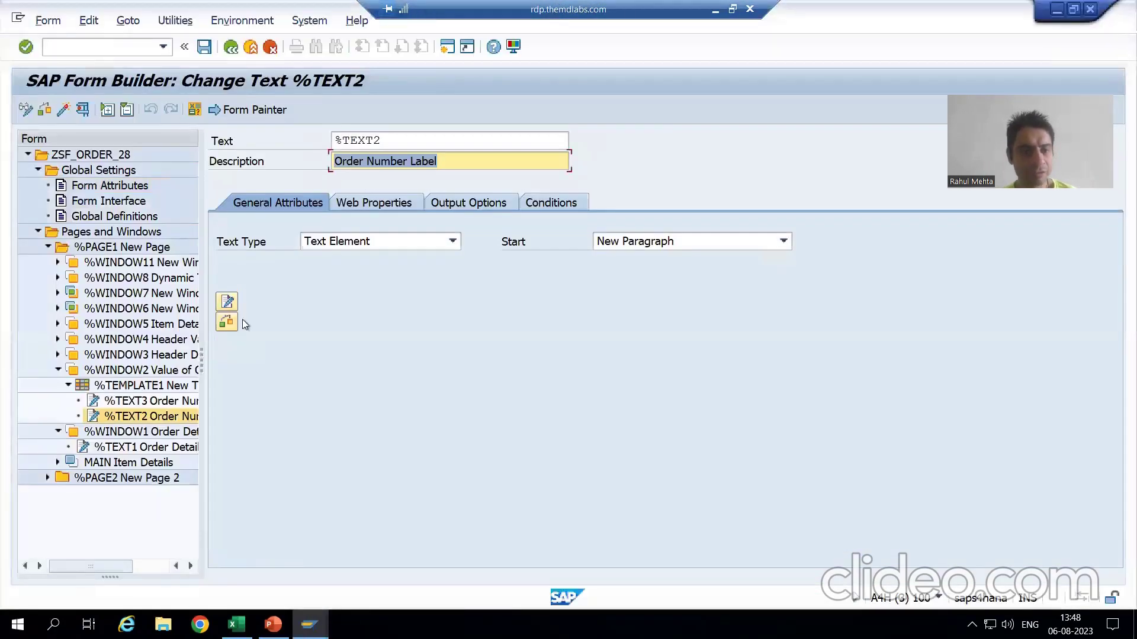
Switch the %TEXT2 'Order Number' text from Word to the SAP line editor, then go back.
click(228, 305)
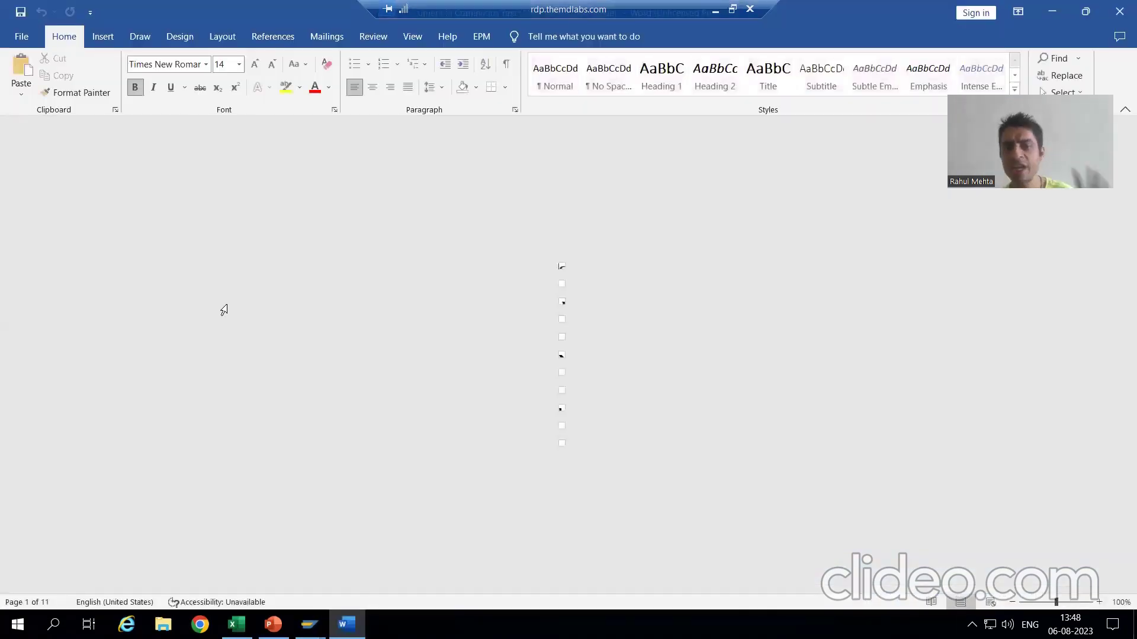
click(1118, 13)
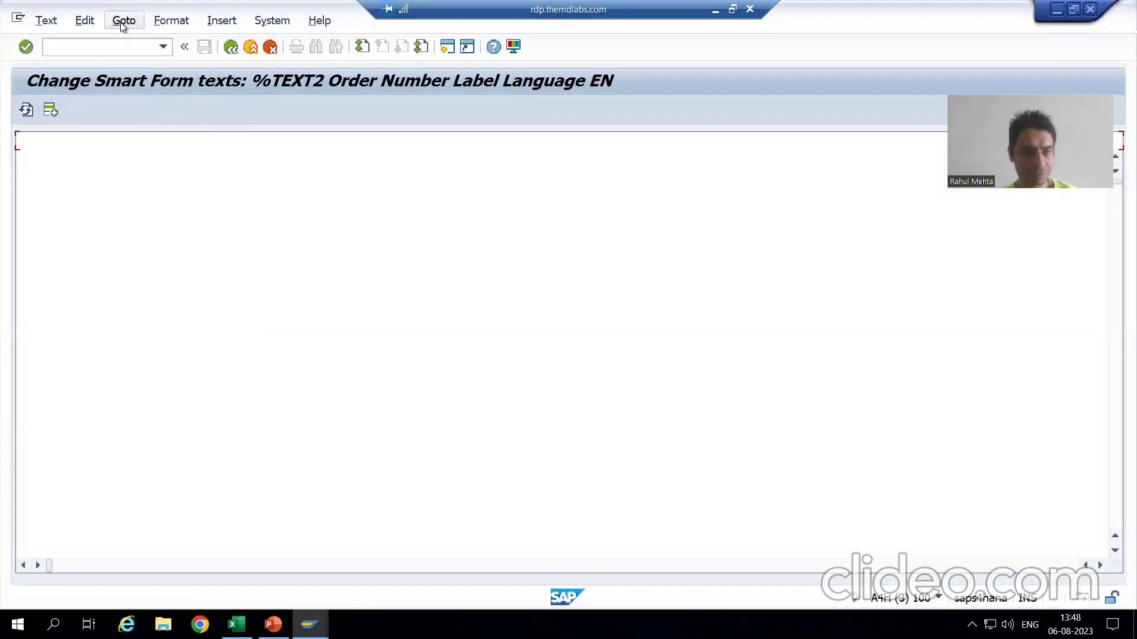
click(123, 21)
click(134, 62)
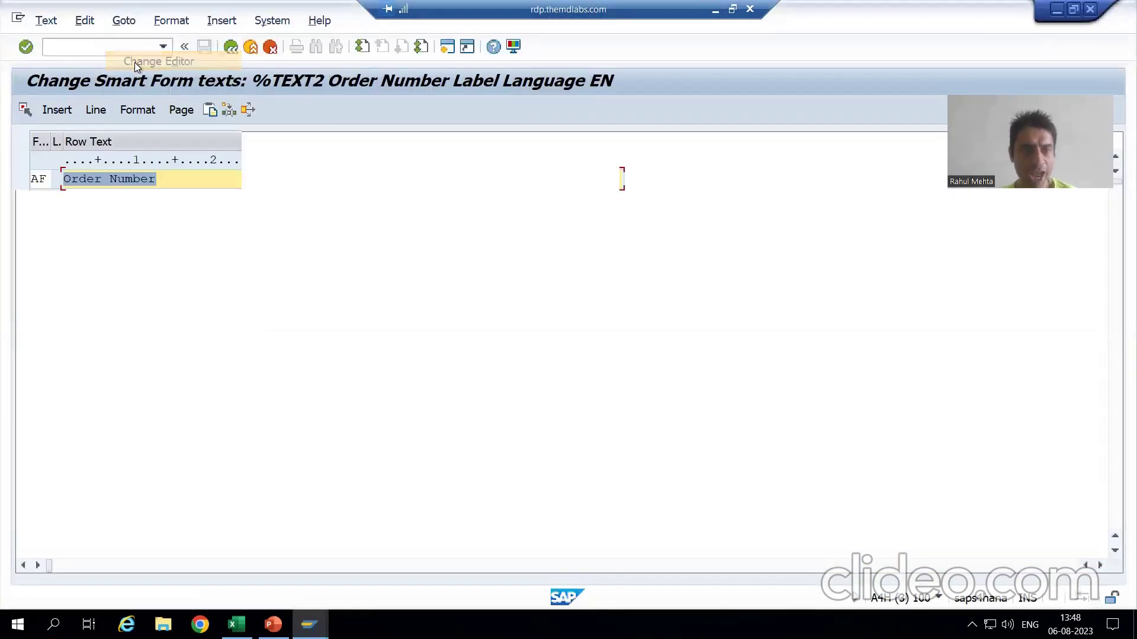
click(162, 180)
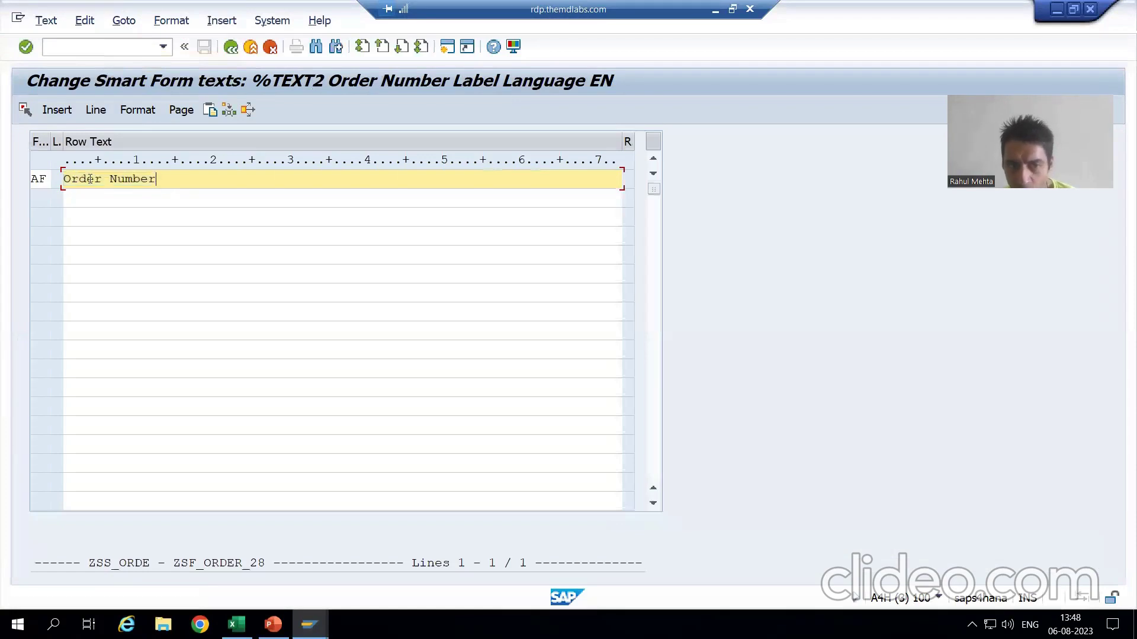
click(225, 48)
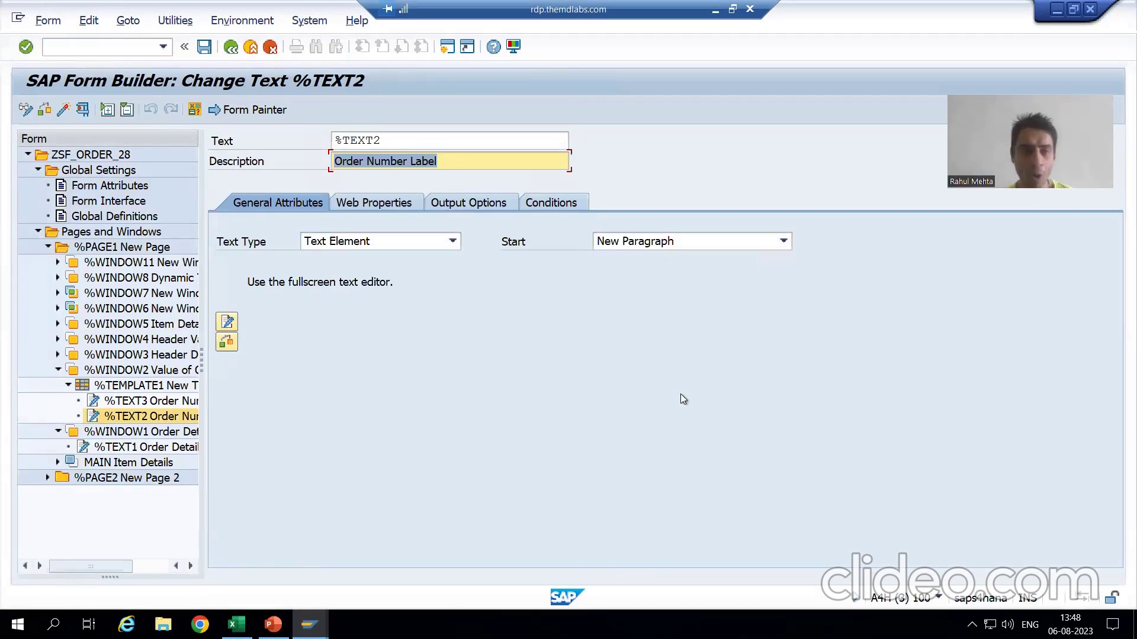
click(83, 110)
Test-run the function module with P_ONO 1 and print-preview the form on LP01.
click(62, 111)
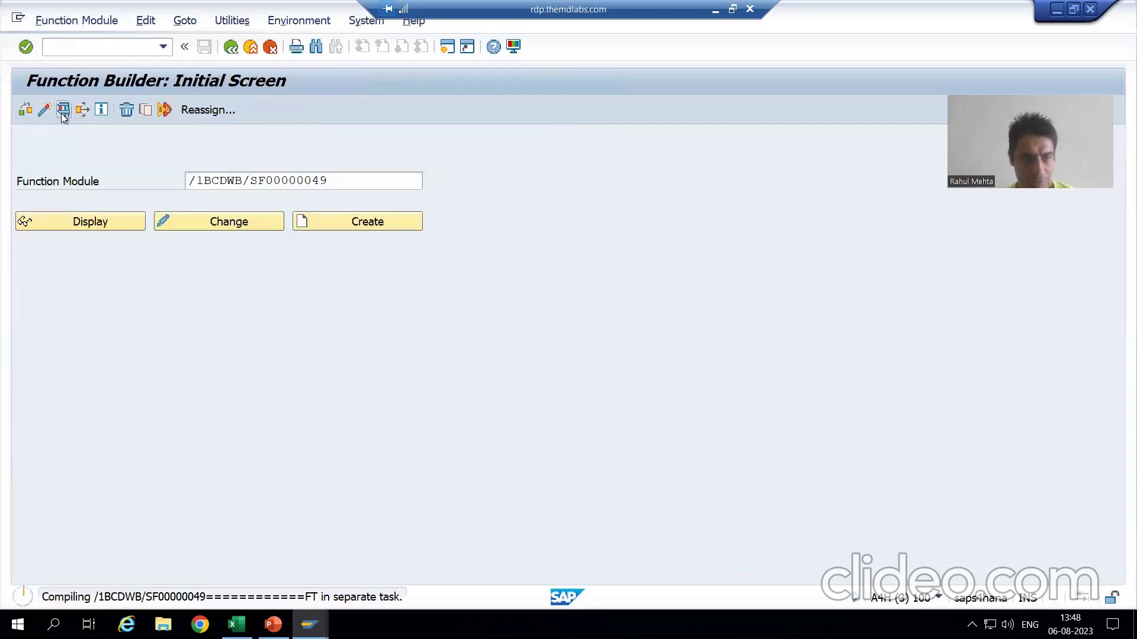
click(349, 365)
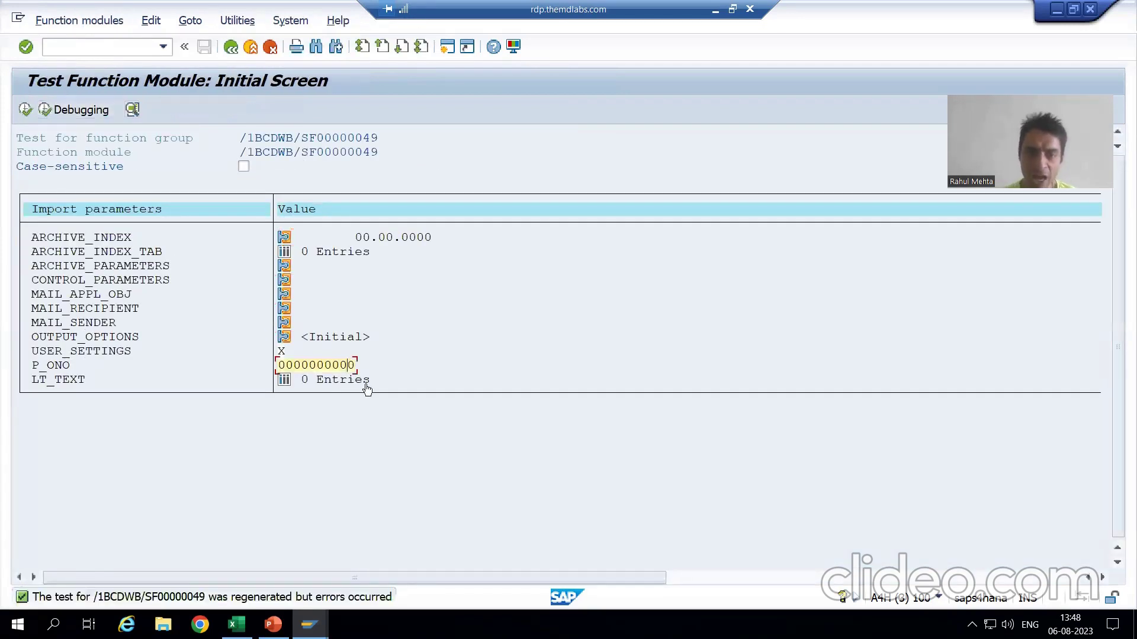
text(1)
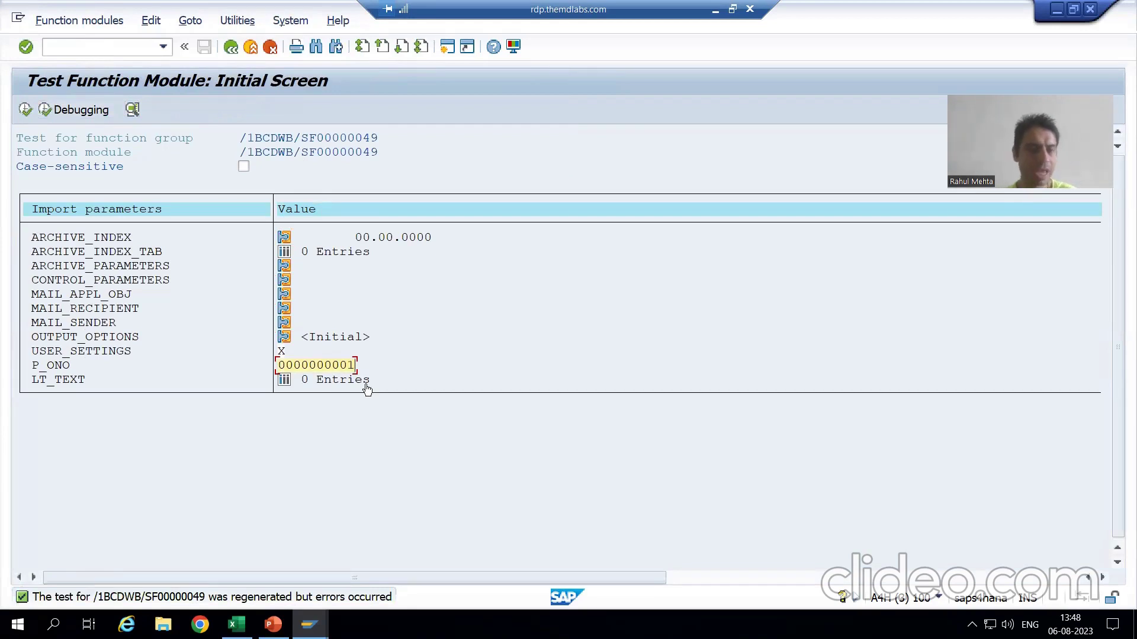
click(26, 111)
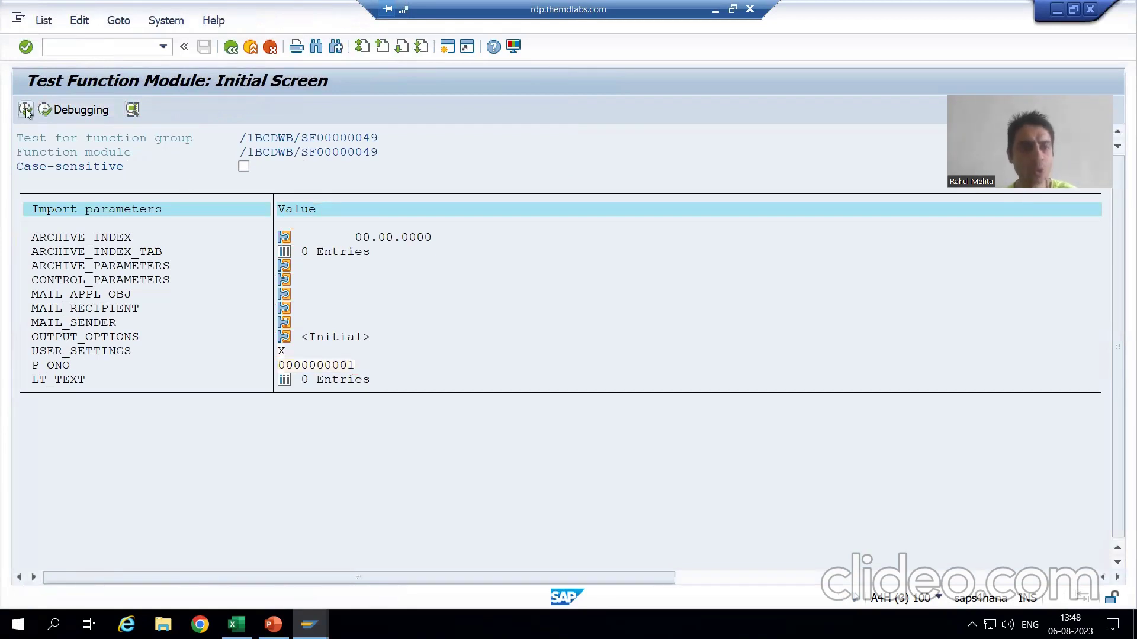
click(164, 185)
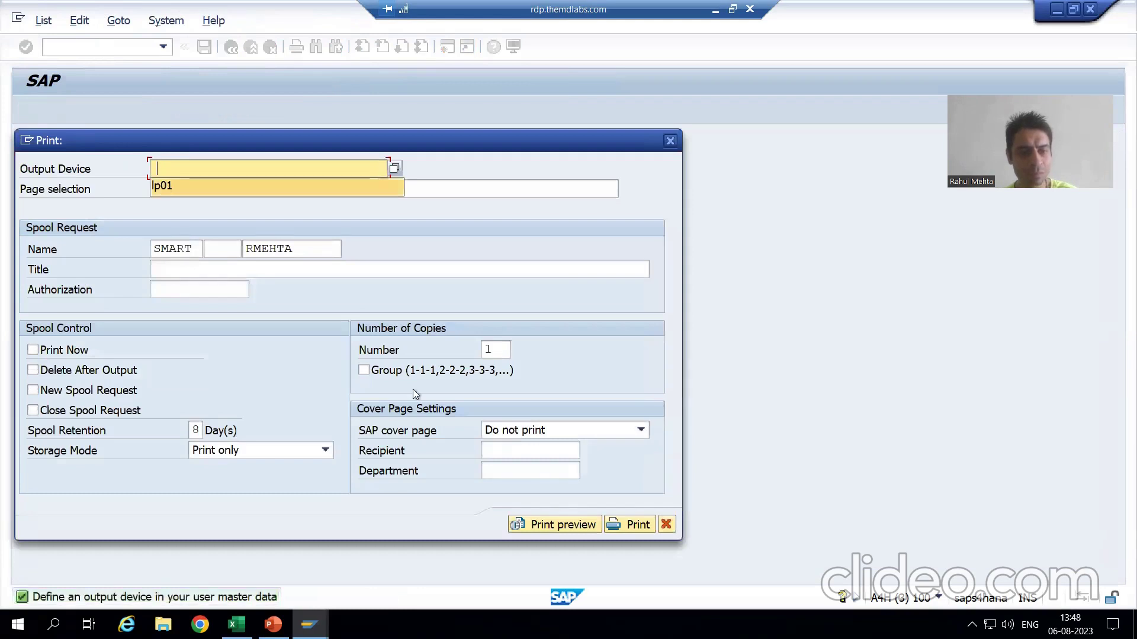
click(563, 525)
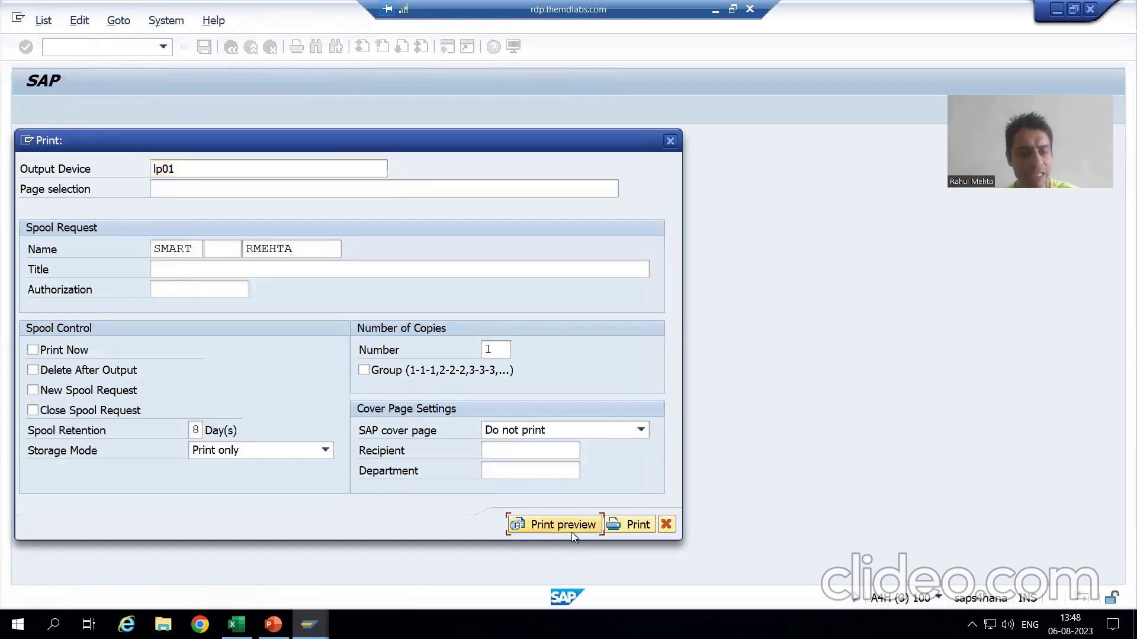
click(572, 529)
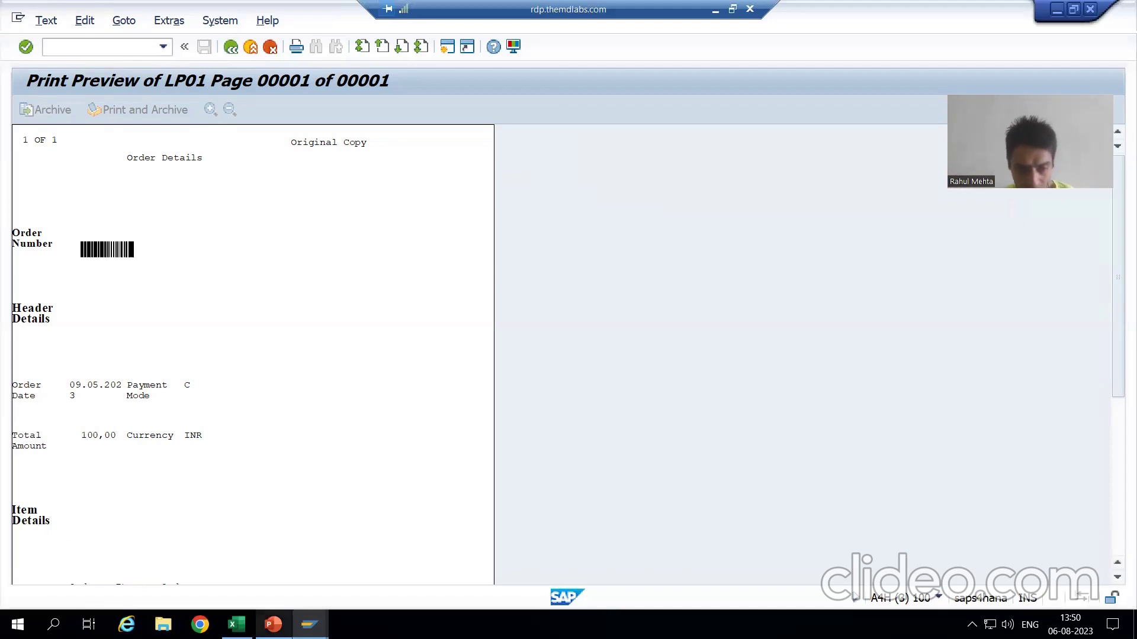
click(309, 624)
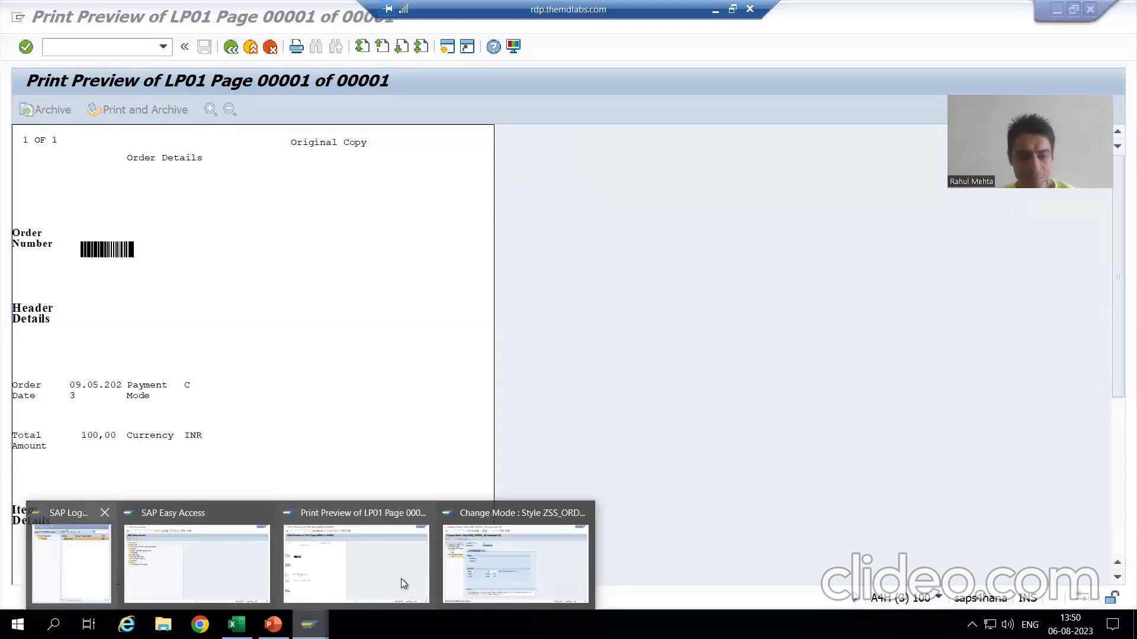
End the SAP session from the command field and open the A4H system logon screen.
click(102, 45)
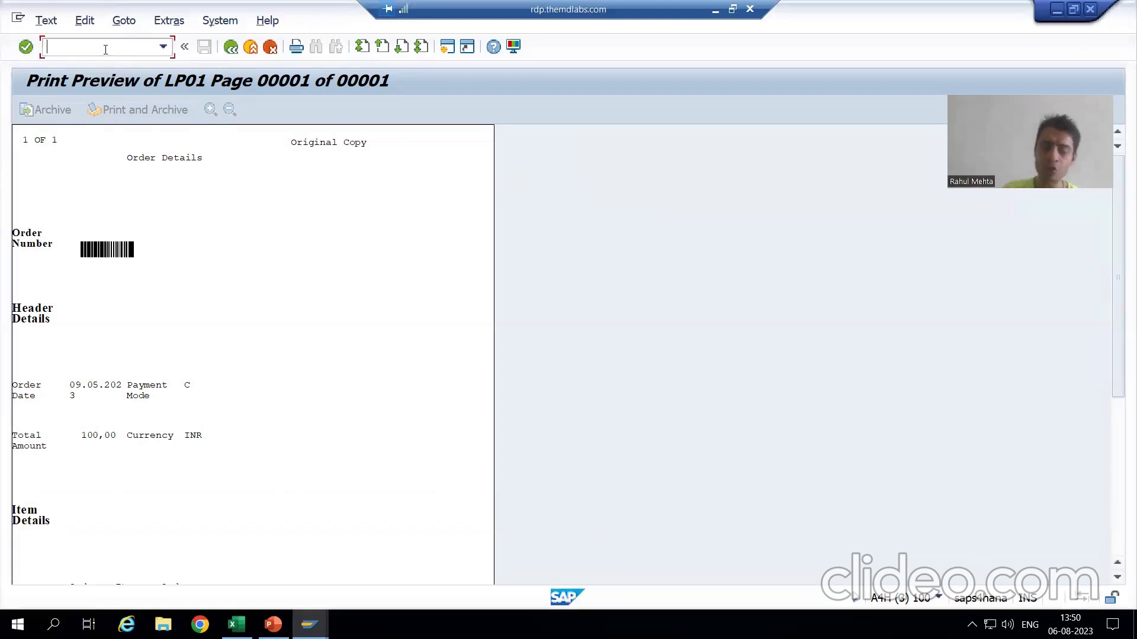
text(/nse38)
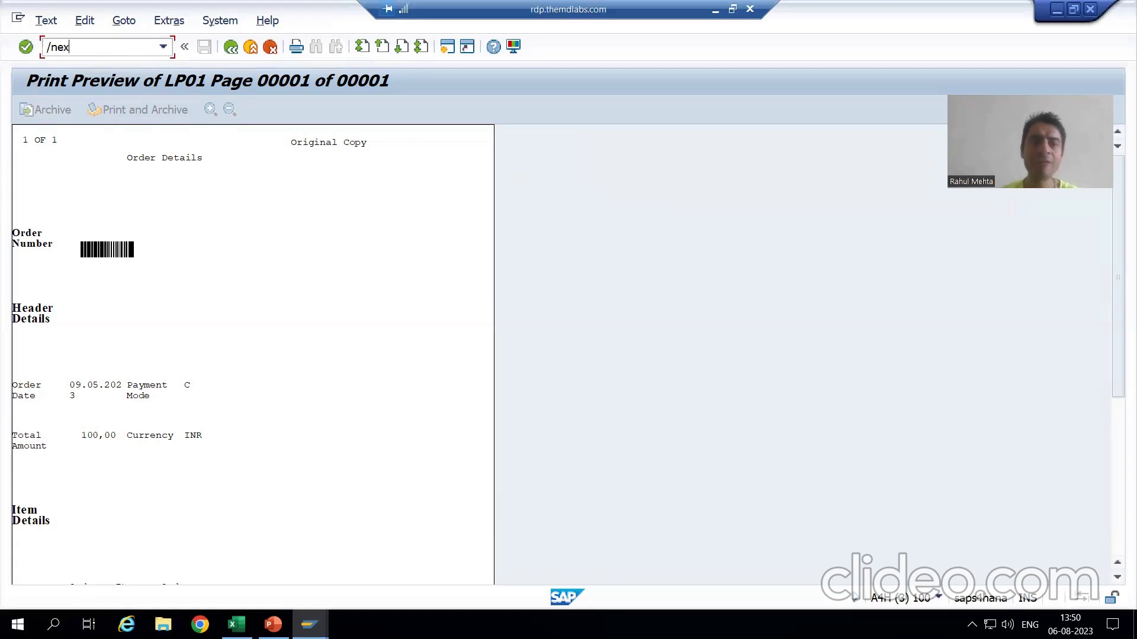
key(Return)
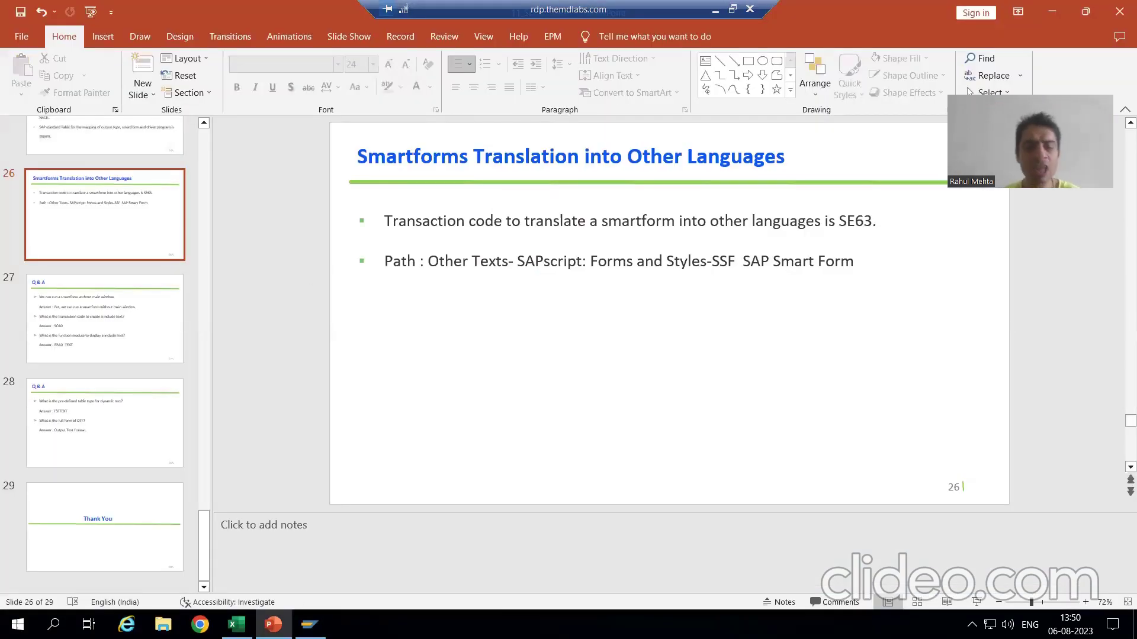
key(alt+Tab)
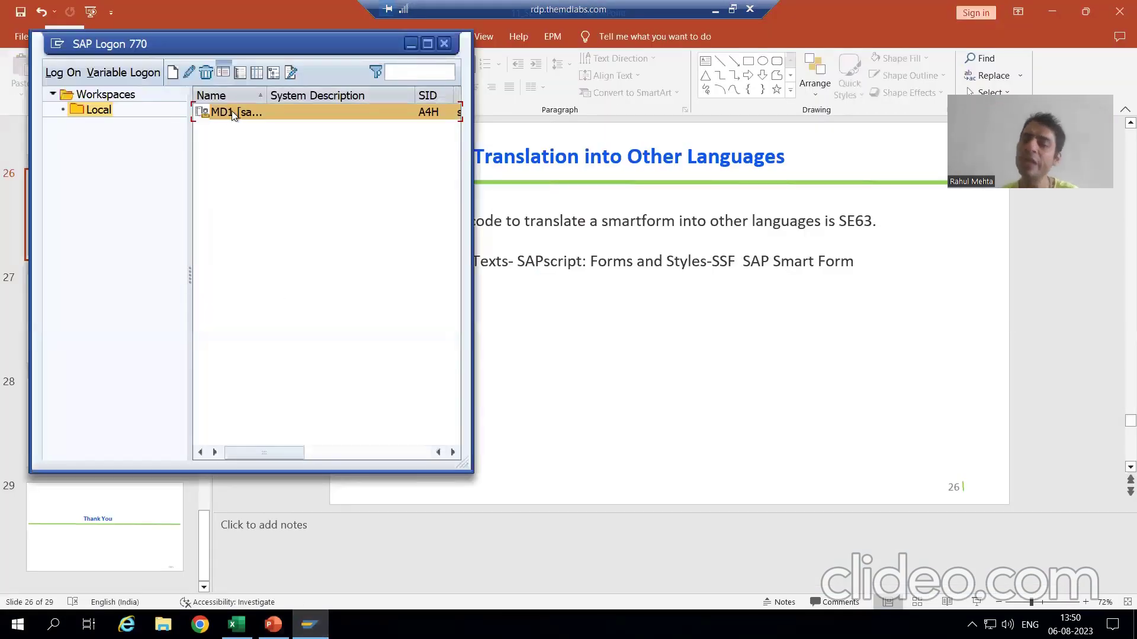
double_click(233, 112)
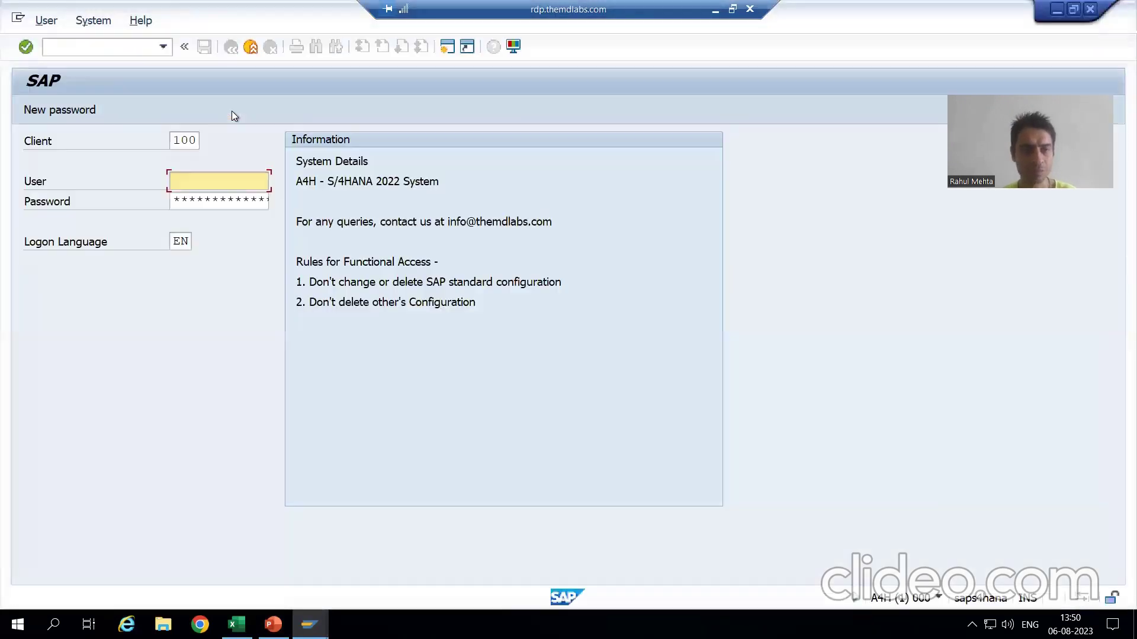
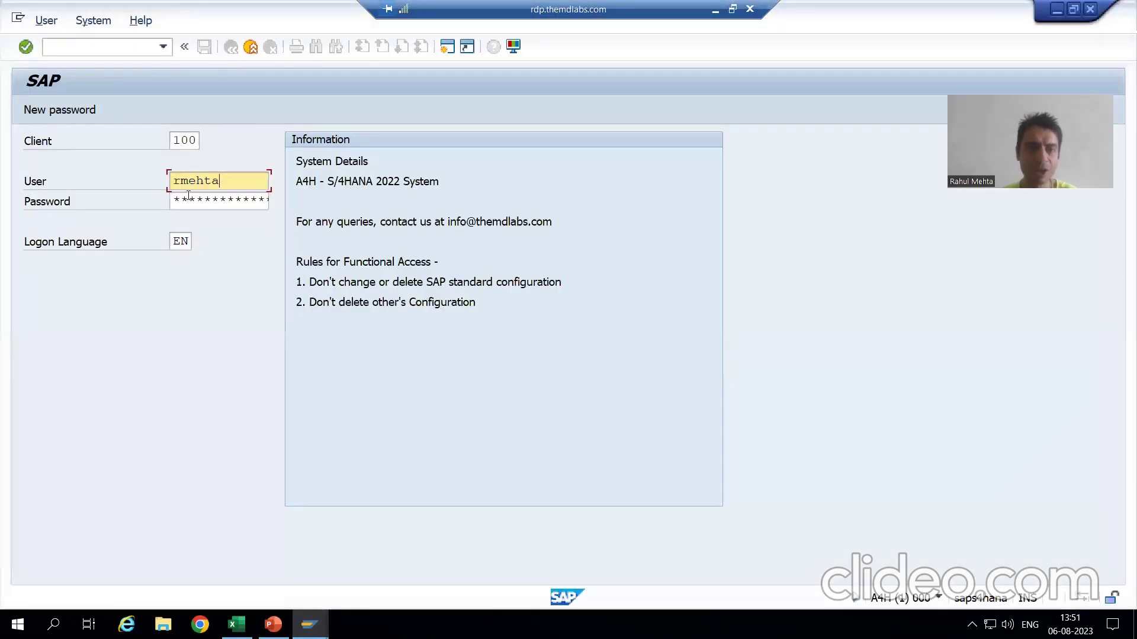
Log on with the user name, password and logon language DE, dismissing the copyright notice.
key(Tab)
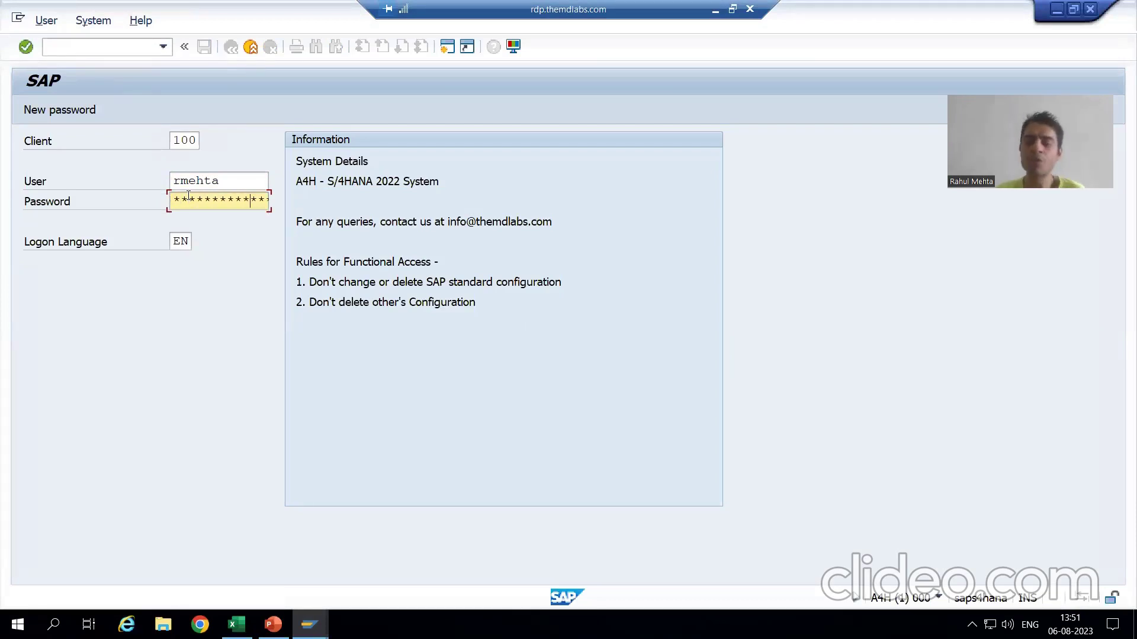
key(Tab)
text(DE)
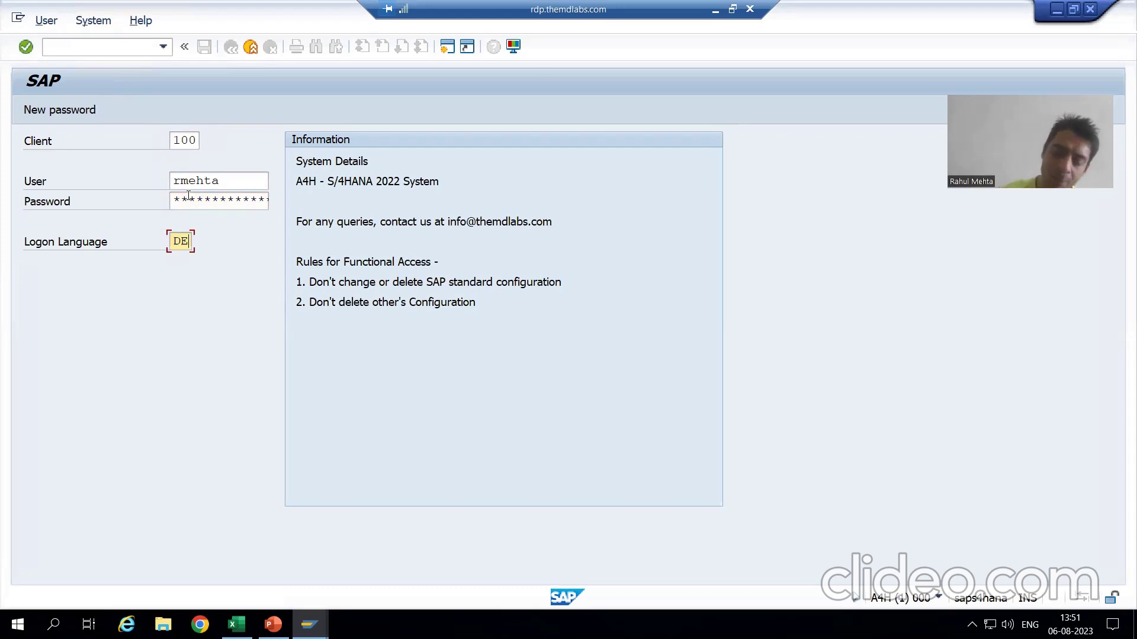
key(Return)
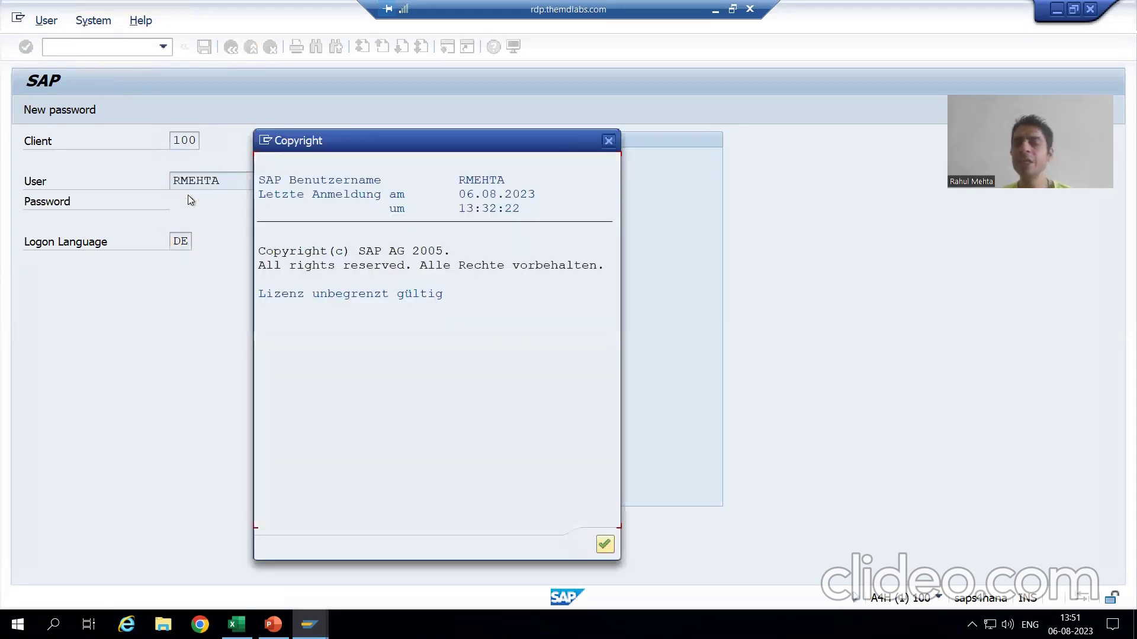
key(Return)
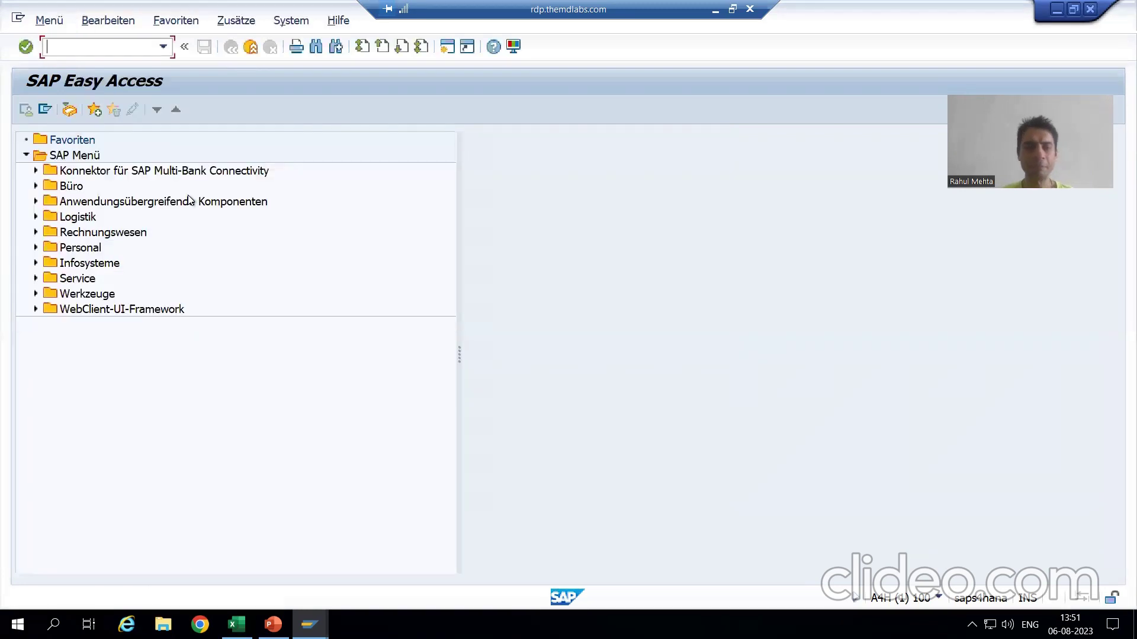
Start transaction SMARTFORMS and try opening form ZSF_ORDER_29 from the history.
text(sma)
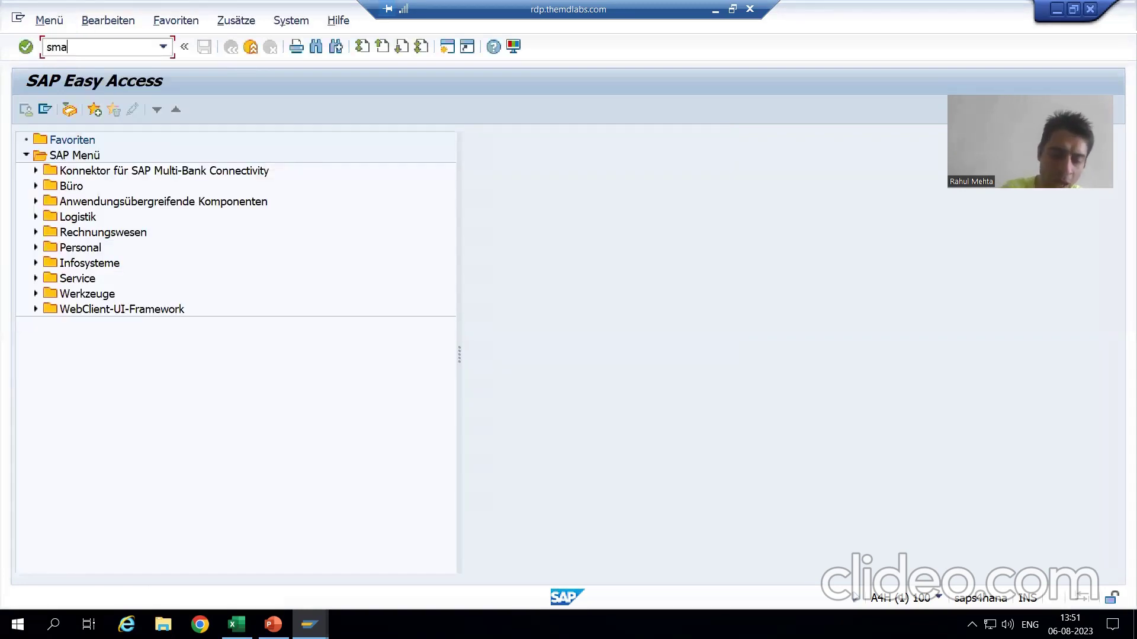
text(rtforms)
key(Return)
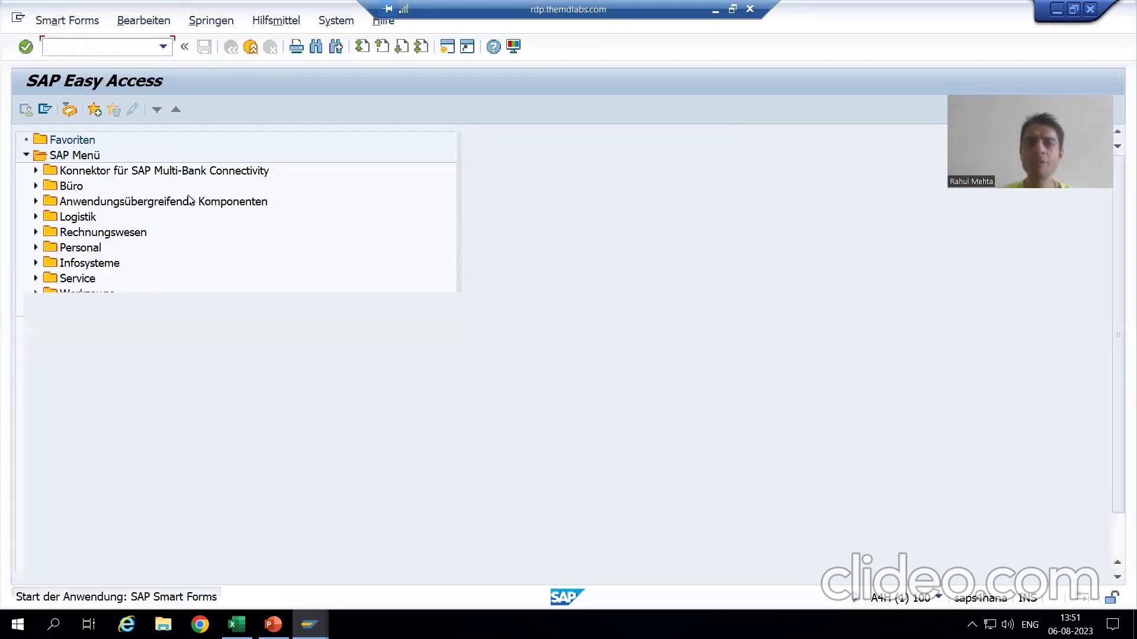
key(BackSpace)
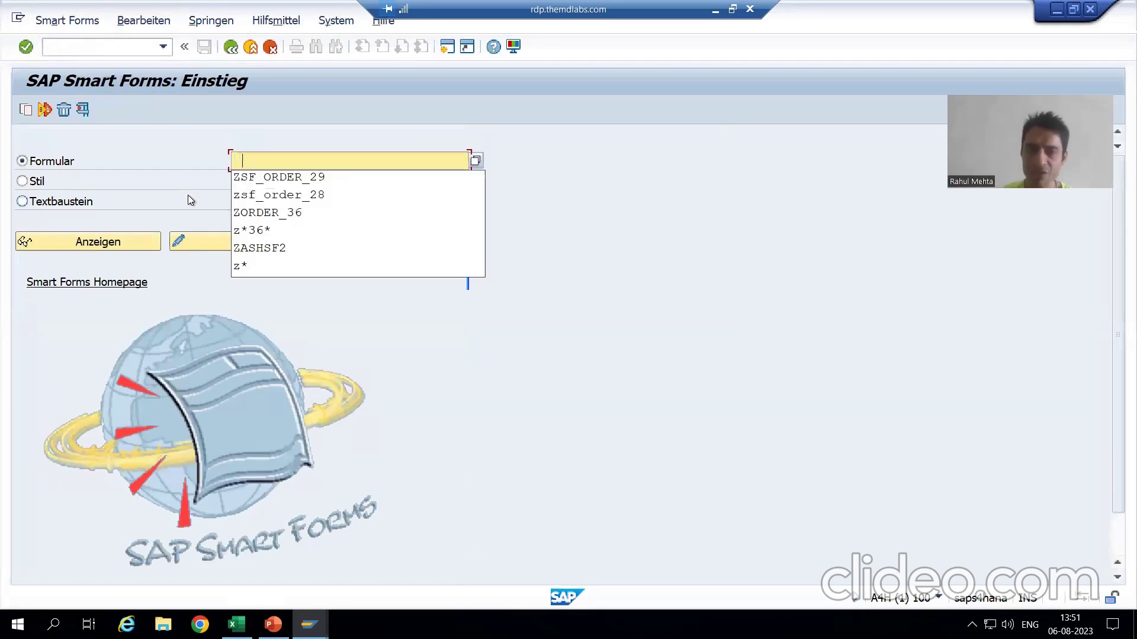
key(Down)
key(Return)
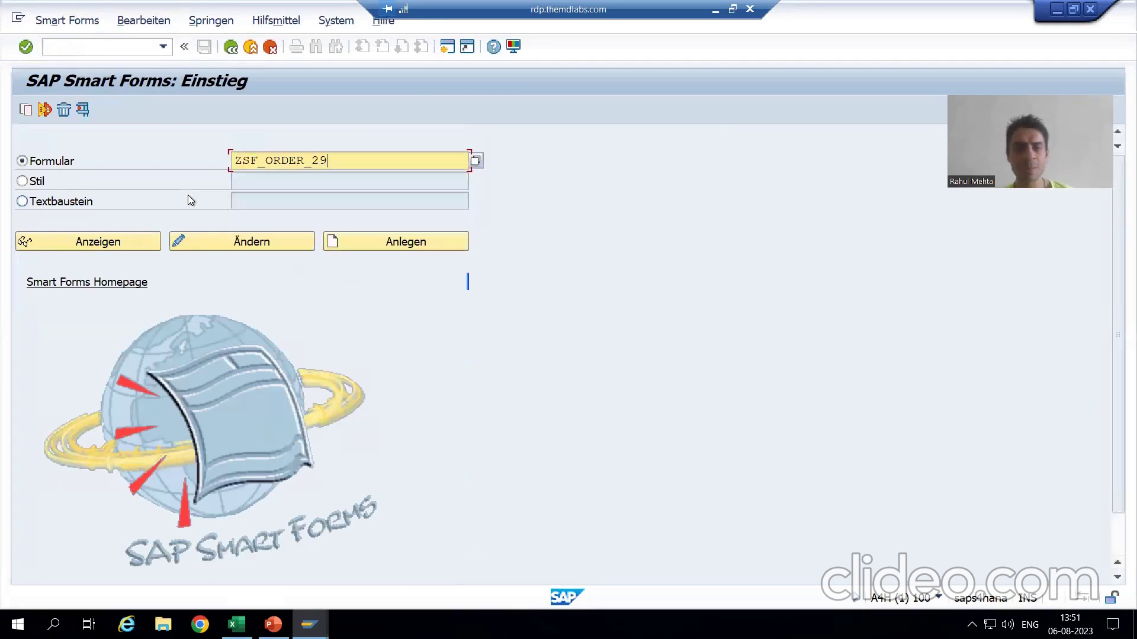
click(83, 111)
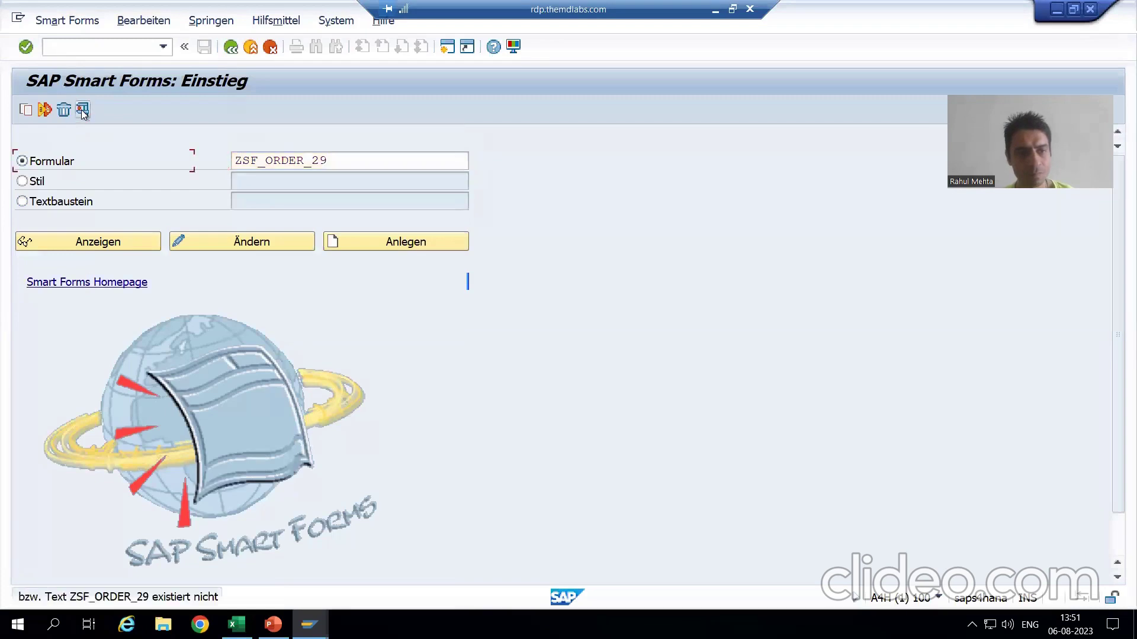
Correct the form name to ZSF_ORDER_28 and open it.
click(334, 156)
key(BackSpace)
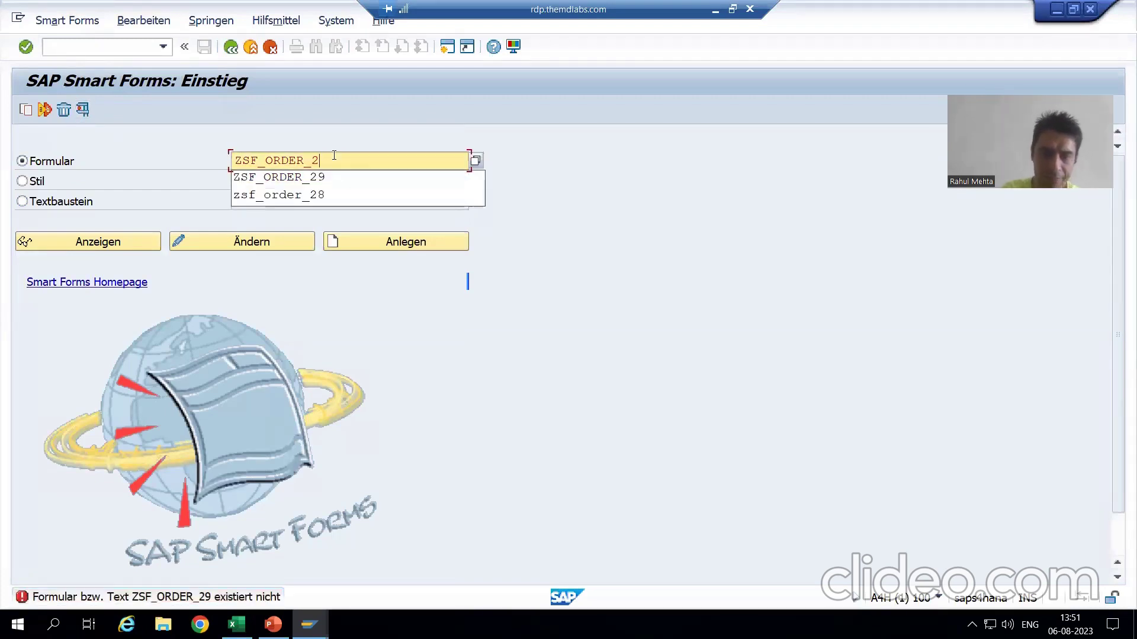
key(Down)
key(Return)
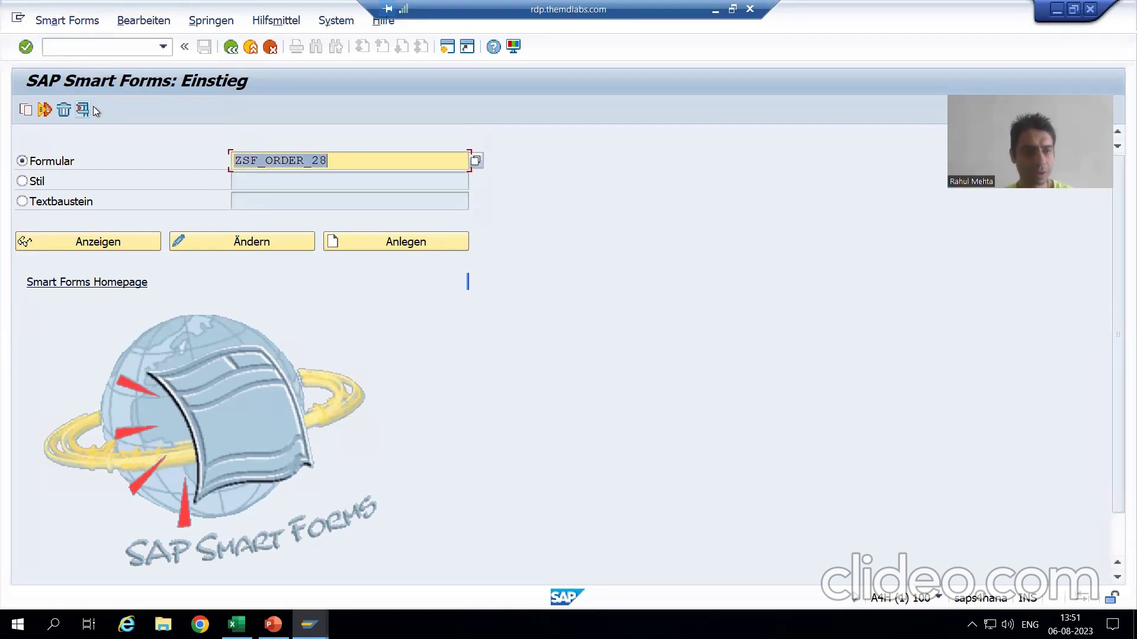
click(82, 110)
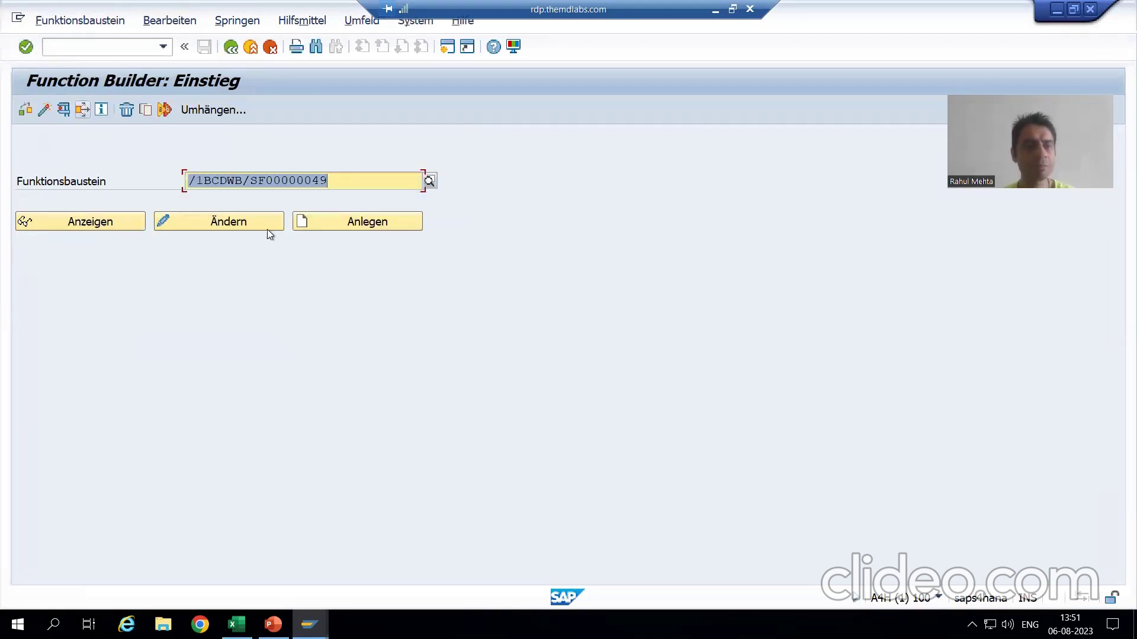
Test the form with P_ONO 1, preview it on LP01, then end the session with /nex.
click(62, 113)
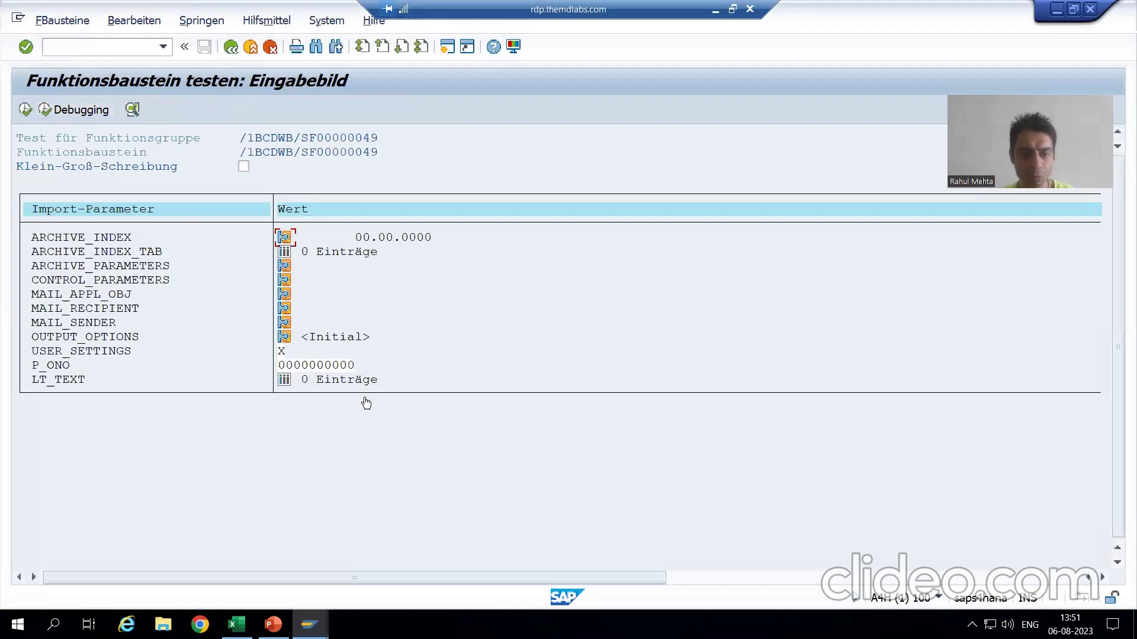
click(368, 371)
text(1)
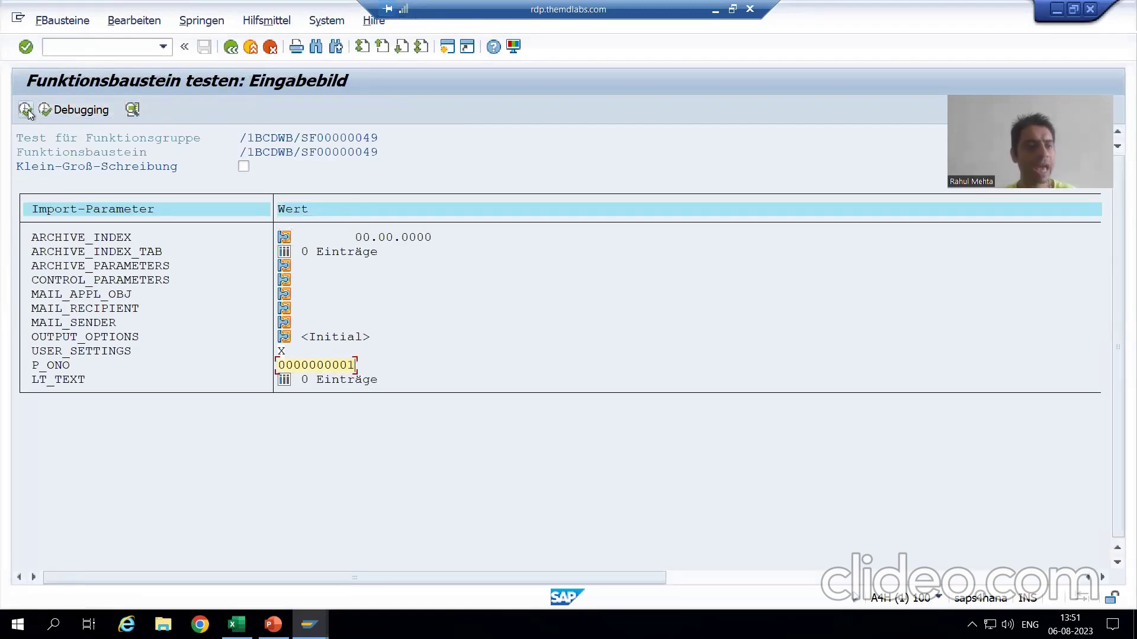
click(25, 110)
click(180, 173)
key(Down)
key(Return)
click(531, 525)
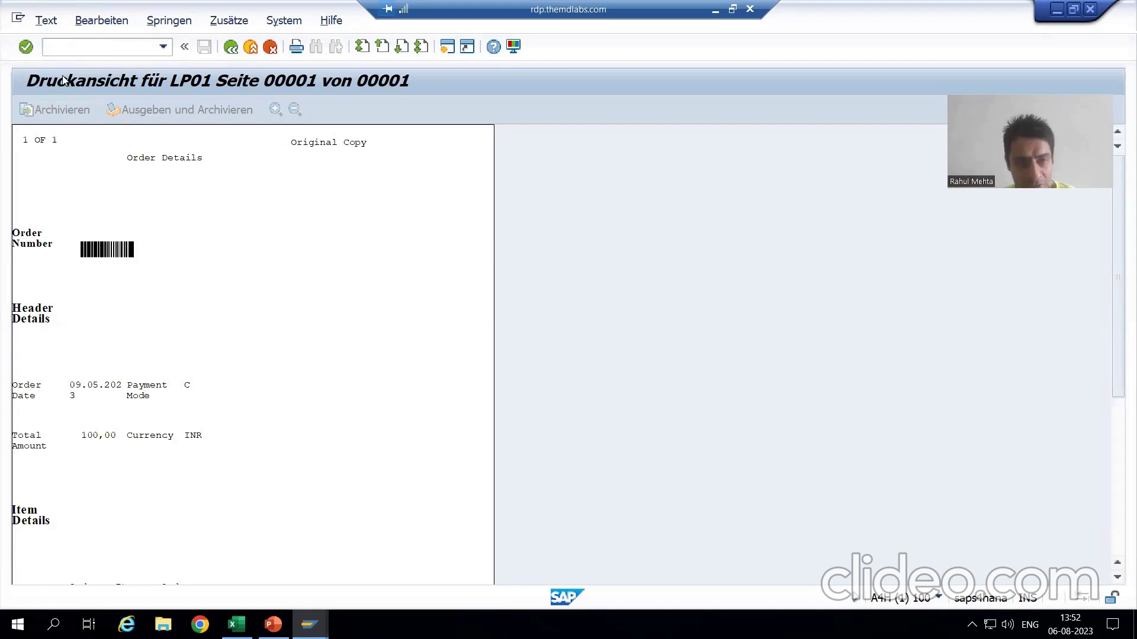
text(/nex)
key(Return)
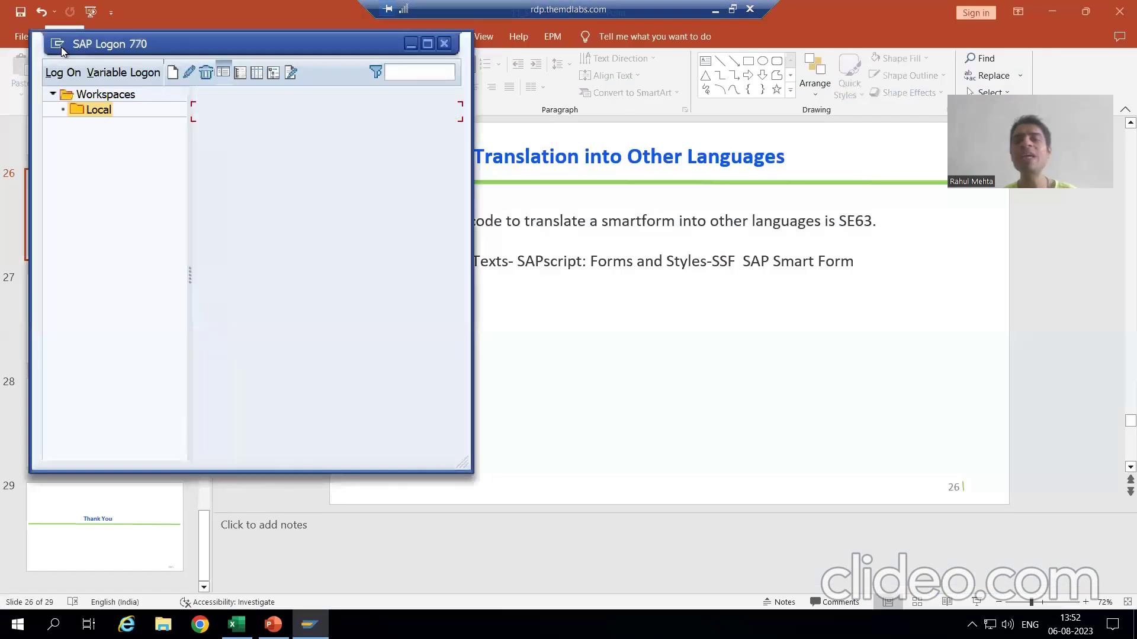
Review slide 26 in PowerPoint, then open the MD1 logon screen from SAP Logon.
click(410, 44)
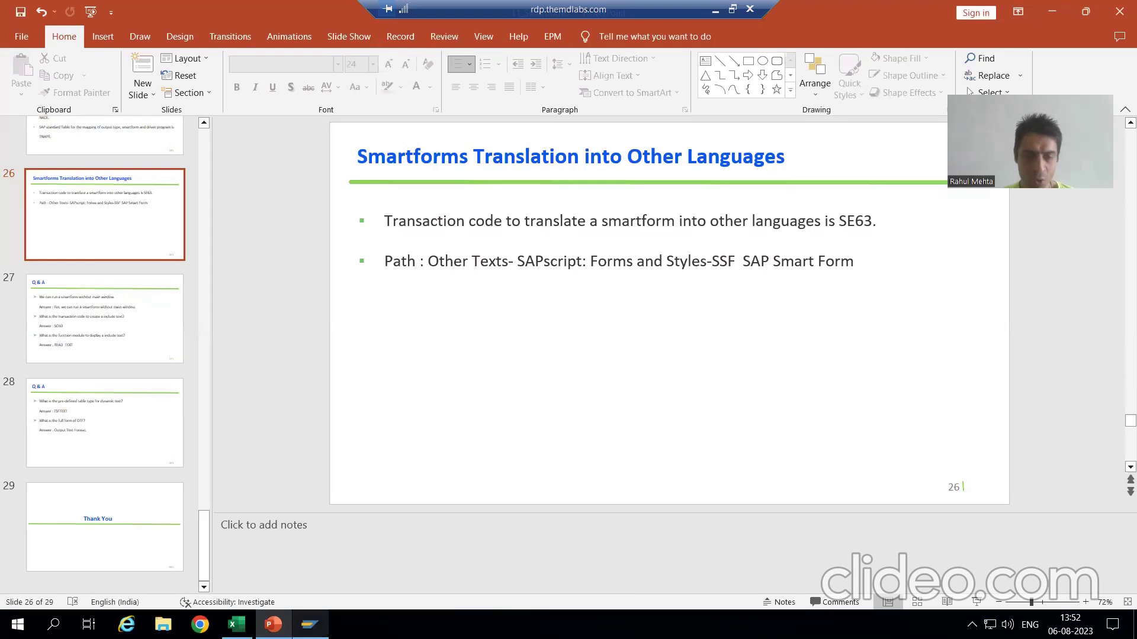
click(310, 625)
double_click(258, 112)
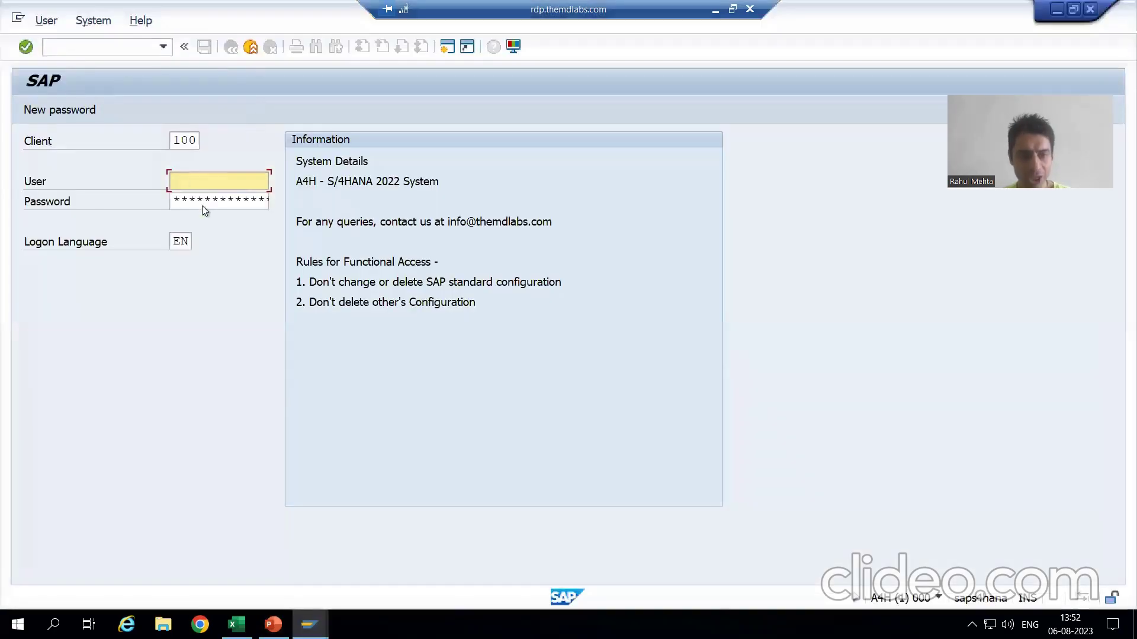
Log back on, dismiss the copyright notice and start the SE63 Translation Editor.
click(201, 197)
text(a)
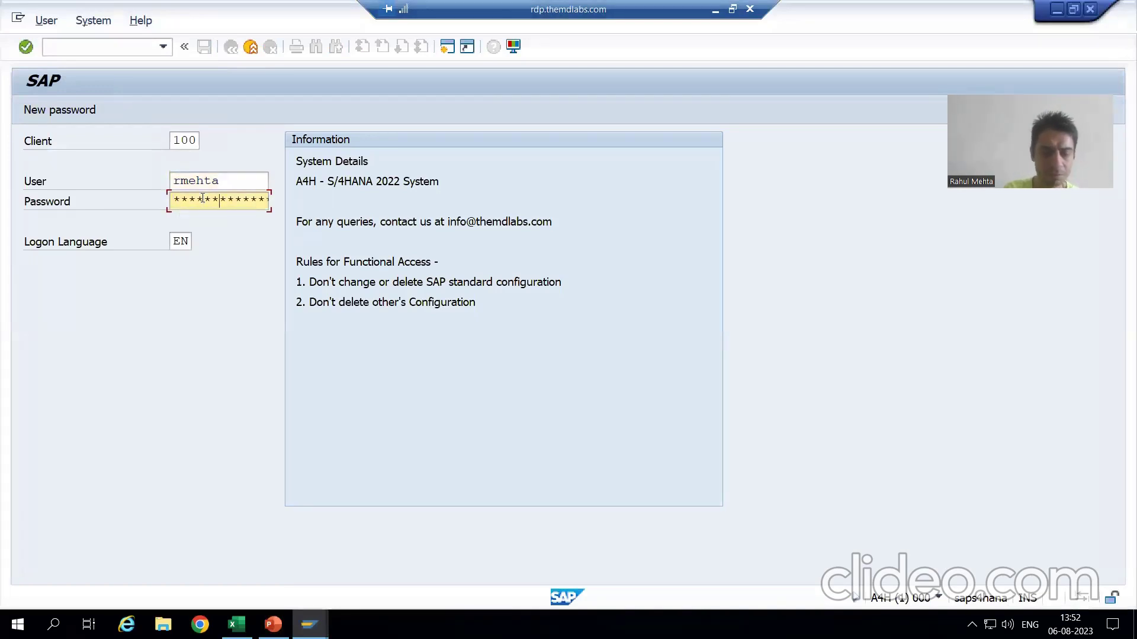
key(Return)
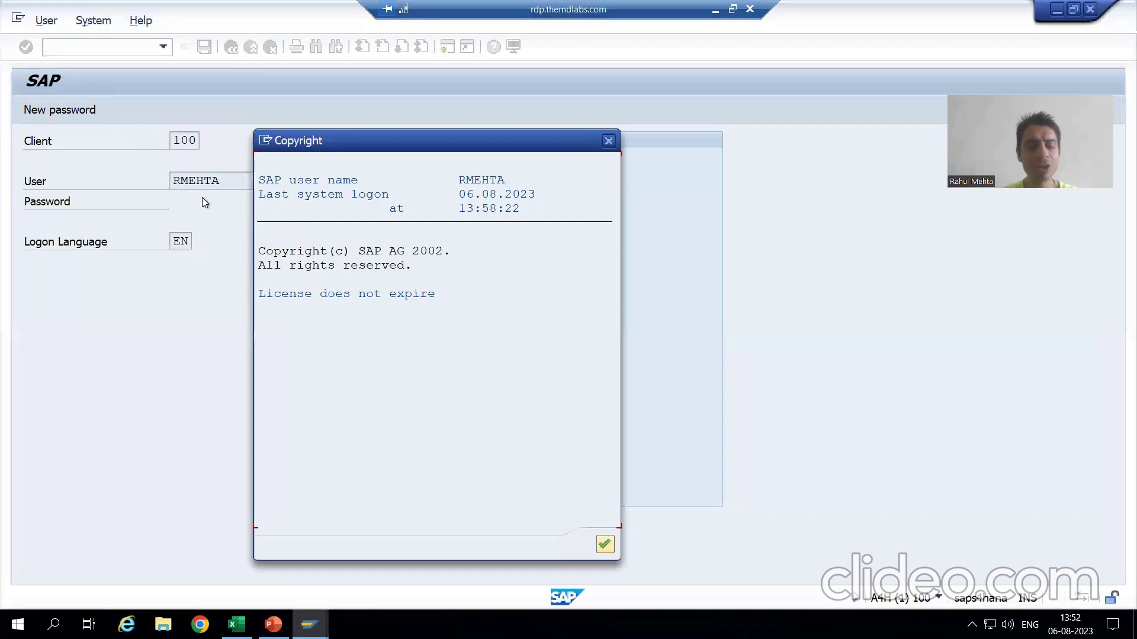
key(Return)
text(se63)
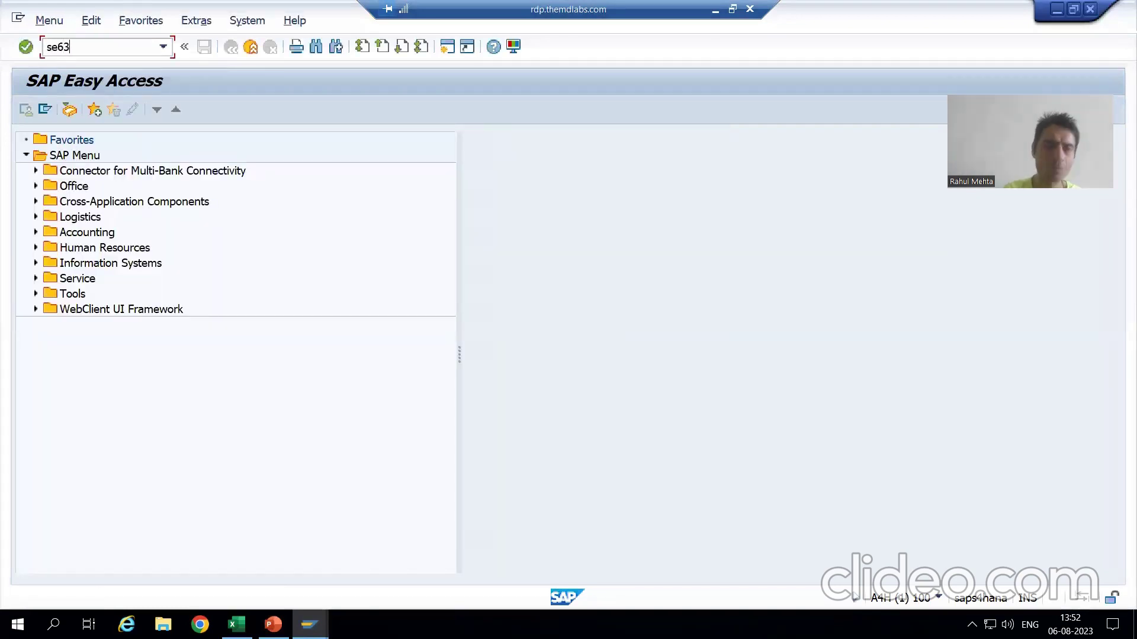
key(Return)
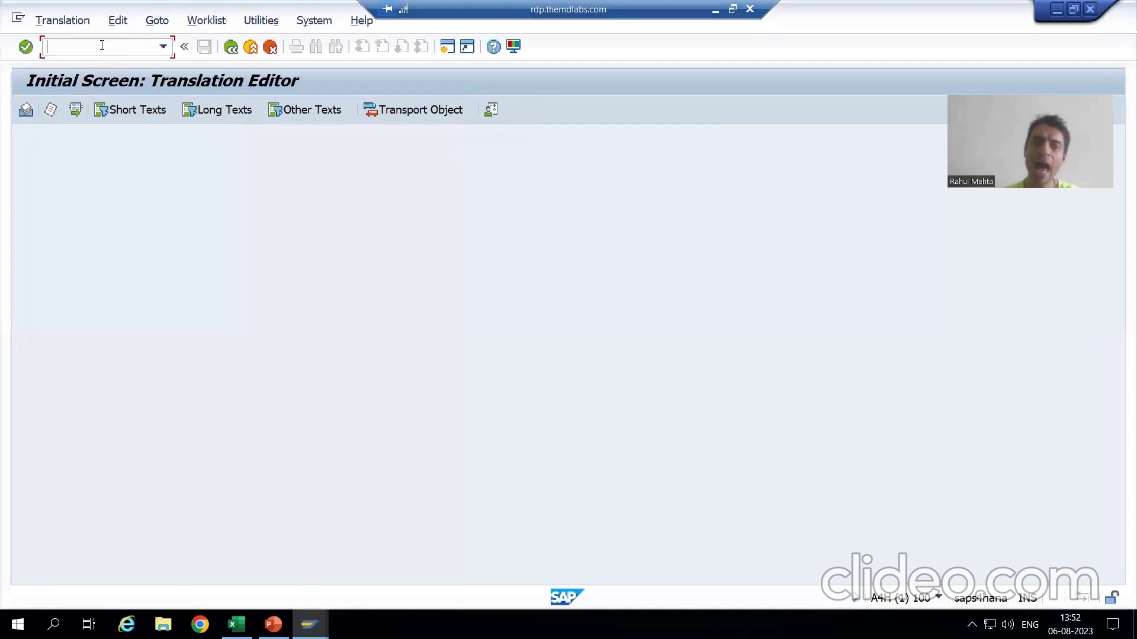
Display form ZSF_ORDER_28 in a new /osmartforms session, then return to SE63.
text(/osm)
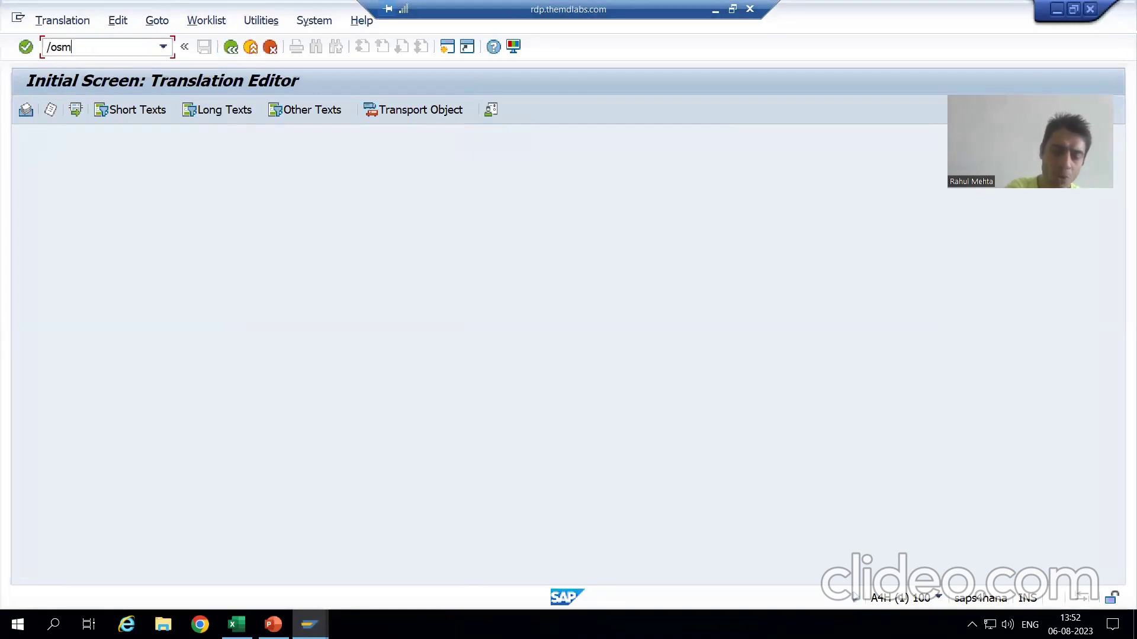
text(artforms)
key(Return)
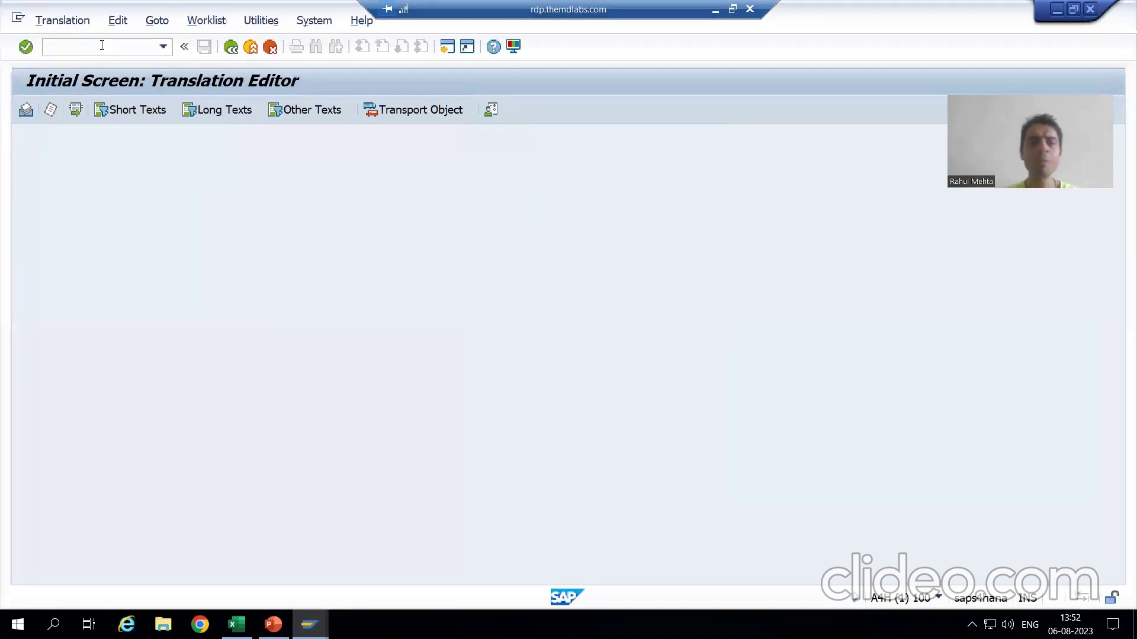
key(BackSpace)
click(257, 181)
click(113, 243)
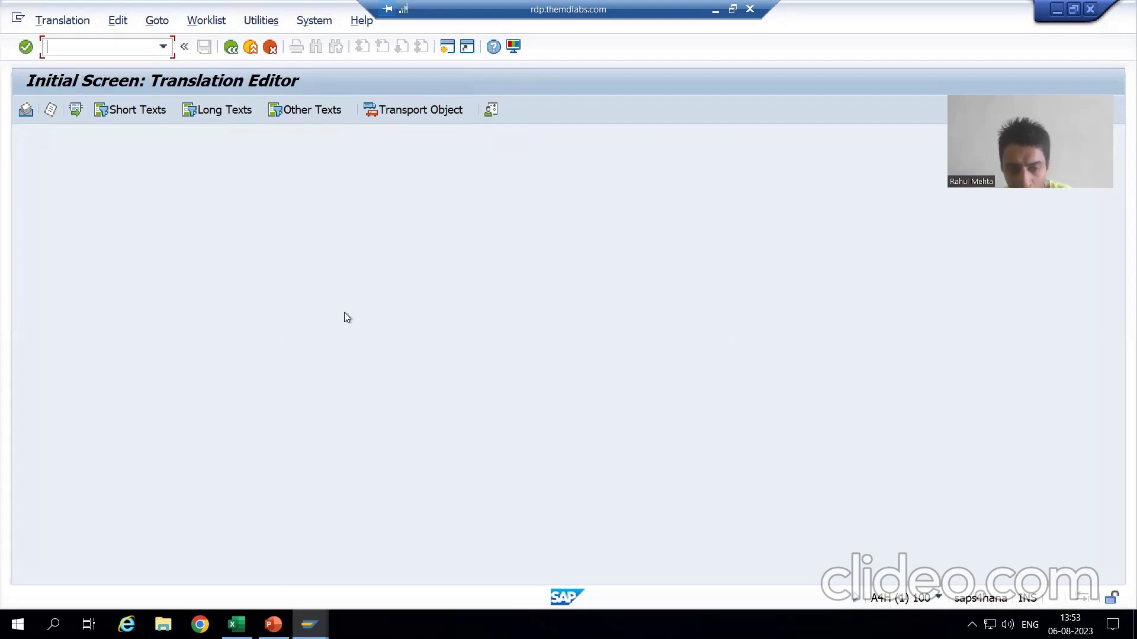
click(273, 624)
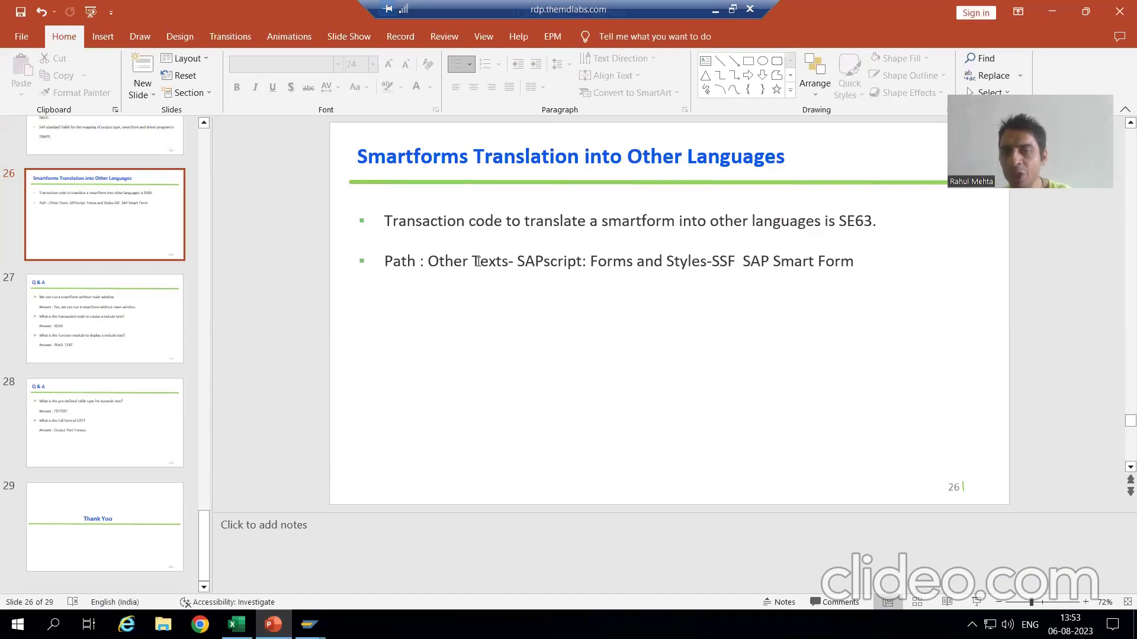
key(alt+Tab)
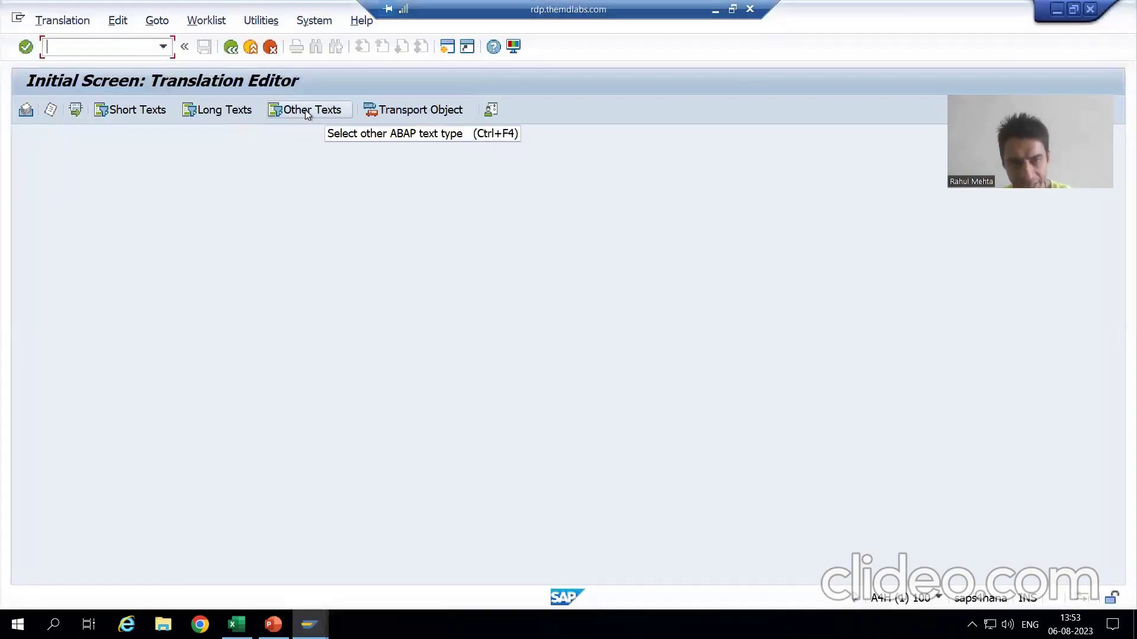
Choose Other Texts > B5 SAPscript: Forms and Styles > SSF SAP Smart Form, following the slide's path.
click(306, 112)
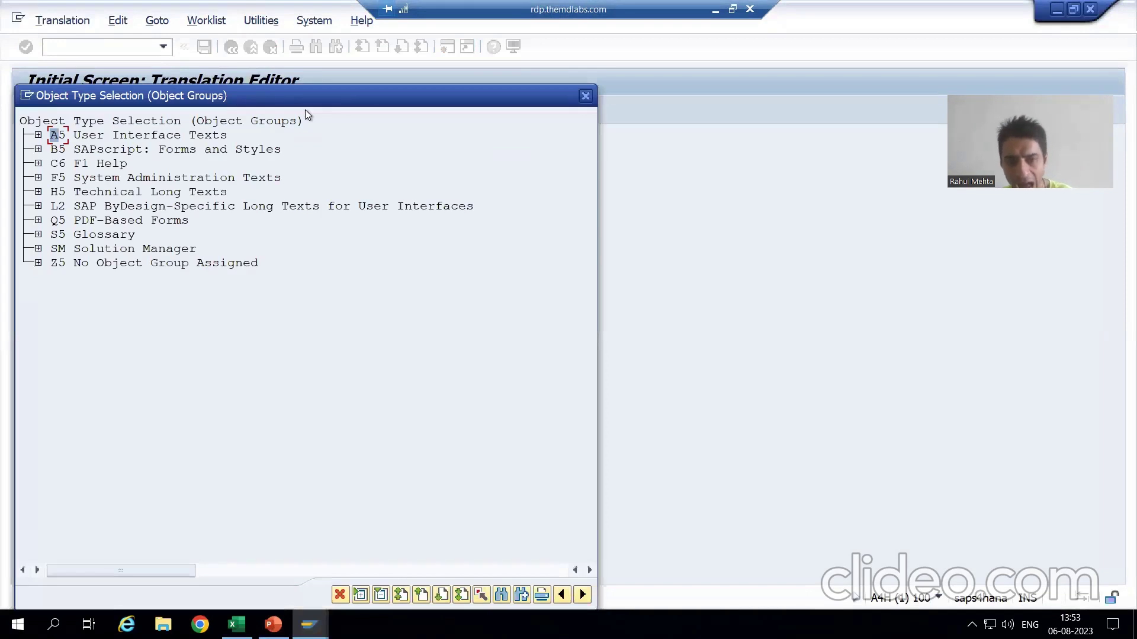
key(alt+Tab)
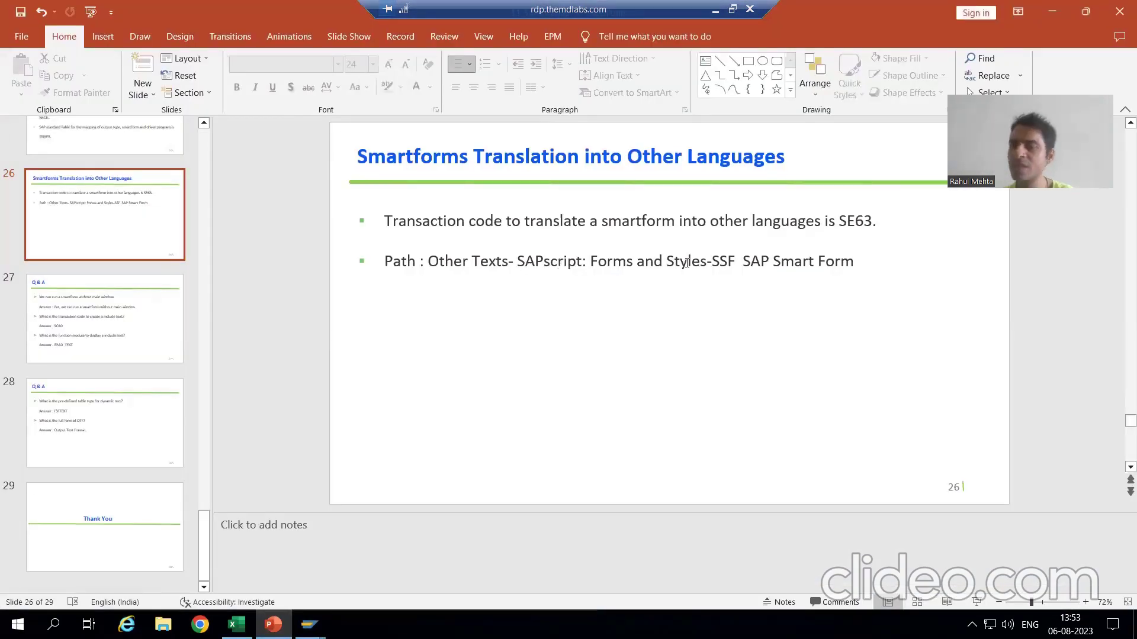
key(alt+Tab)
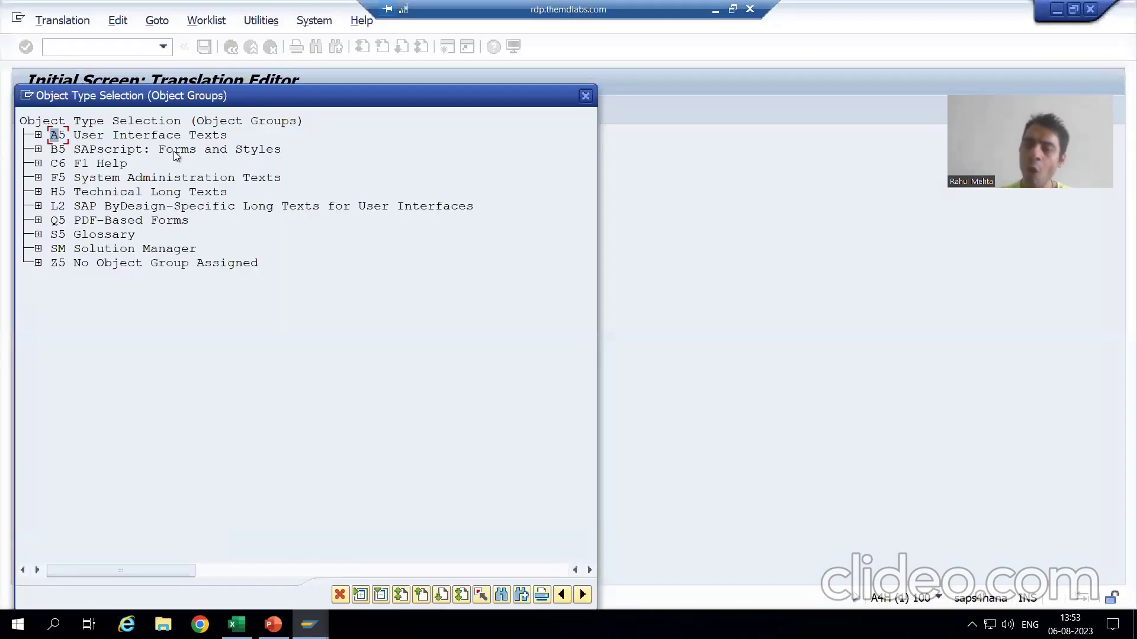
click(38, 149)
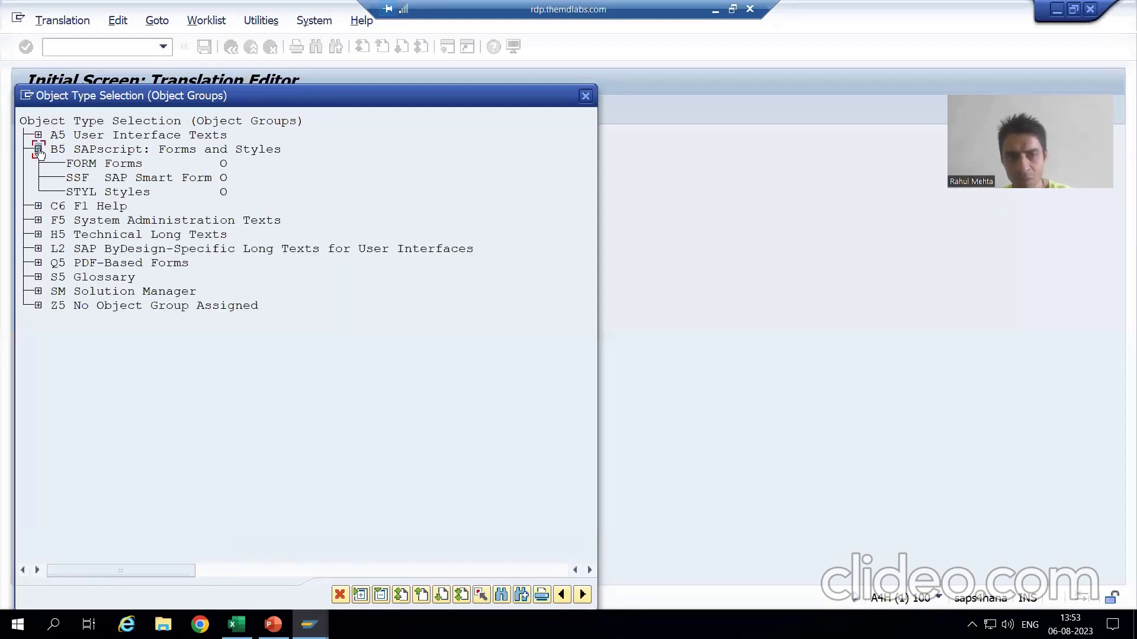
key(alt+Tab)
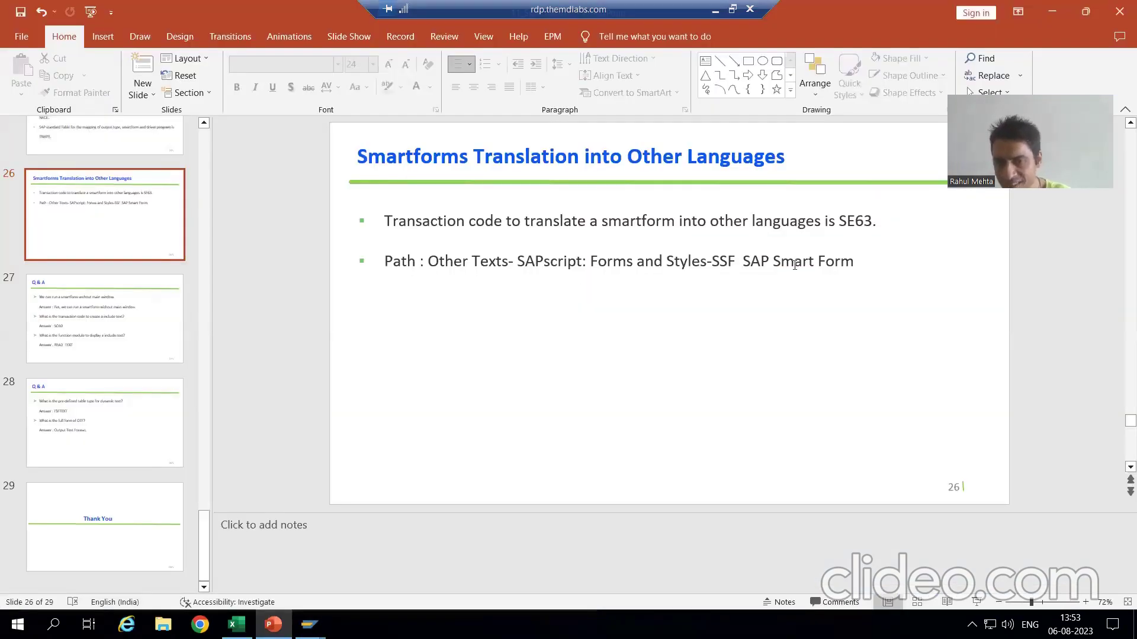
key(alt+Tab)
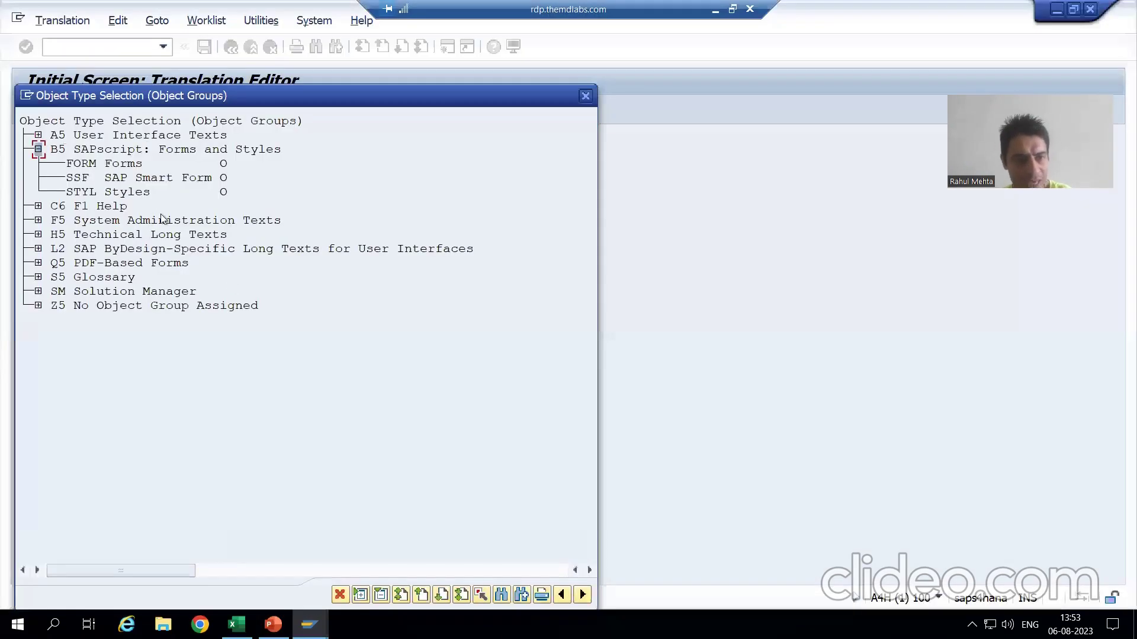
double_click(142, 179)
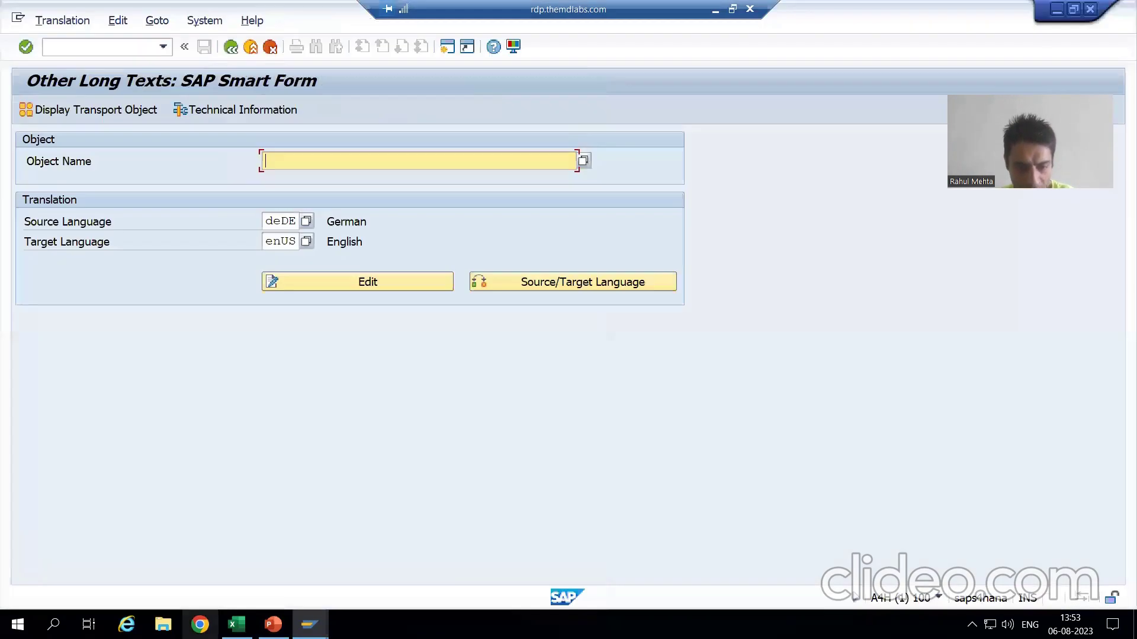
Copy the form name ZSF_ORDER_28 from Form Builder into SE63's object name field.
click(310, 625)
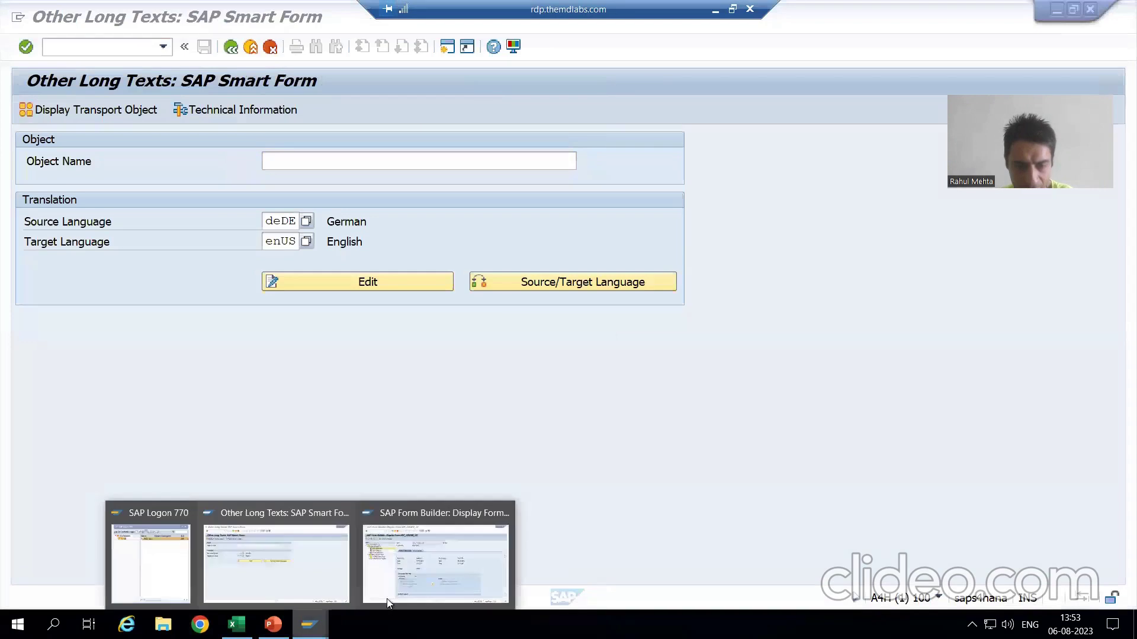
click(377, 587)
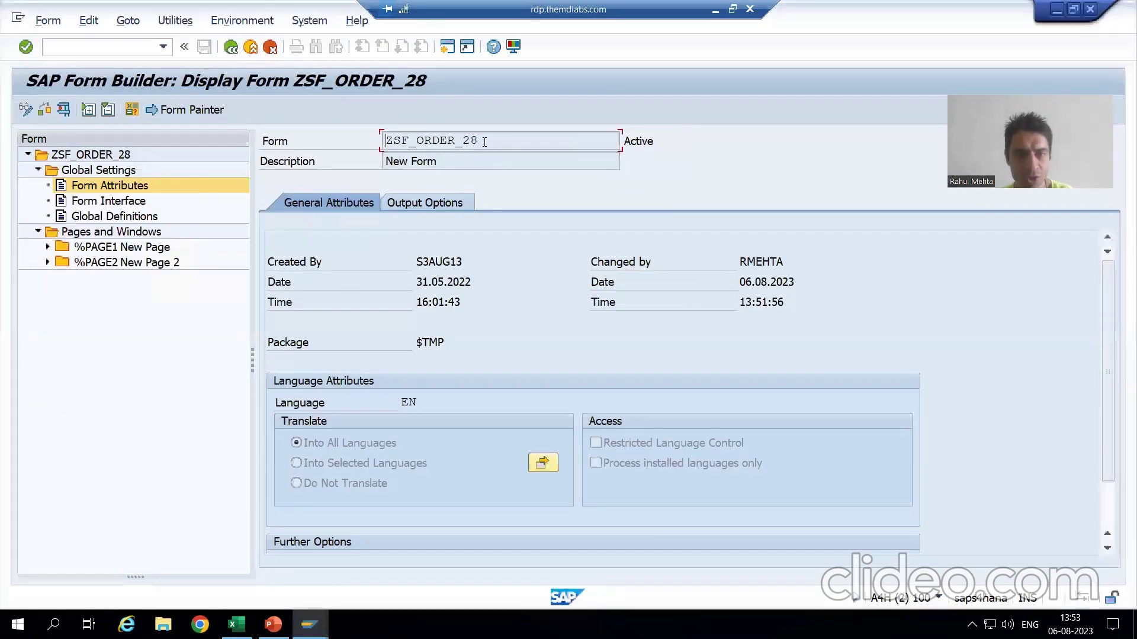
drag(481, 141, 383, 141)
key(ctrl+c)
click(367, 186)
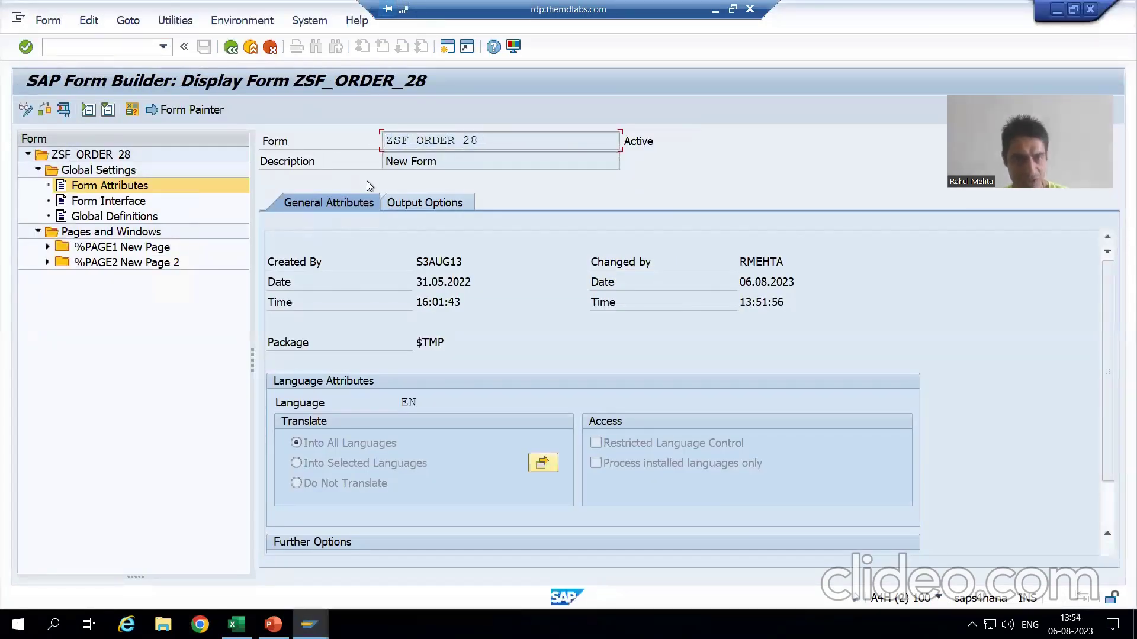
key(alt+Tab)
key(ctrl+v)
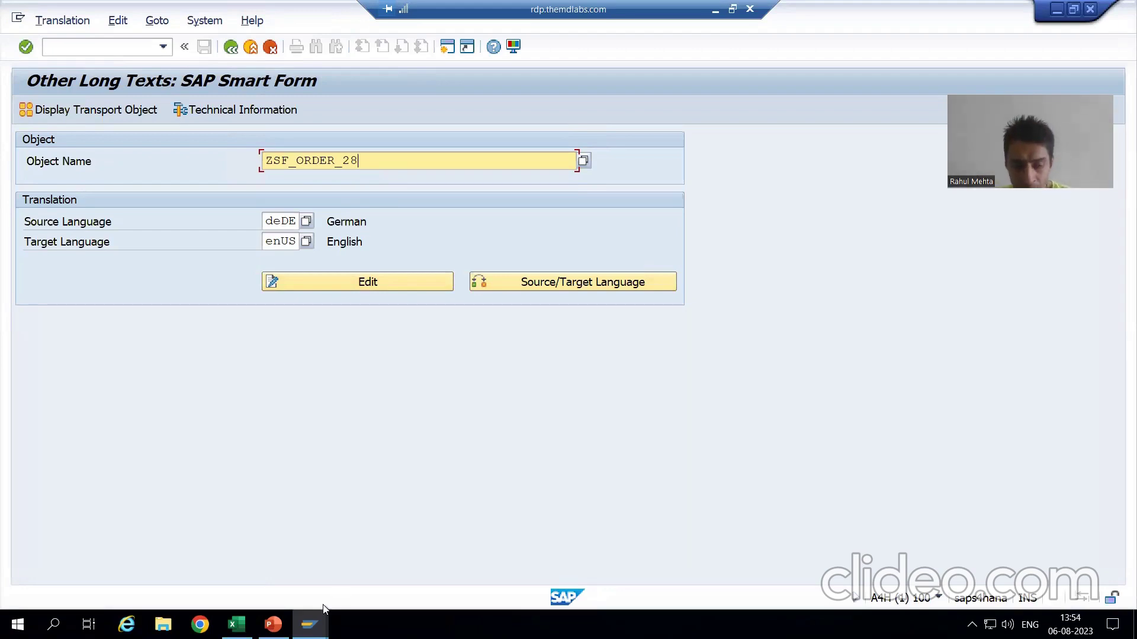
Check the form's original language EN in Form Builder.
click(309, 625)
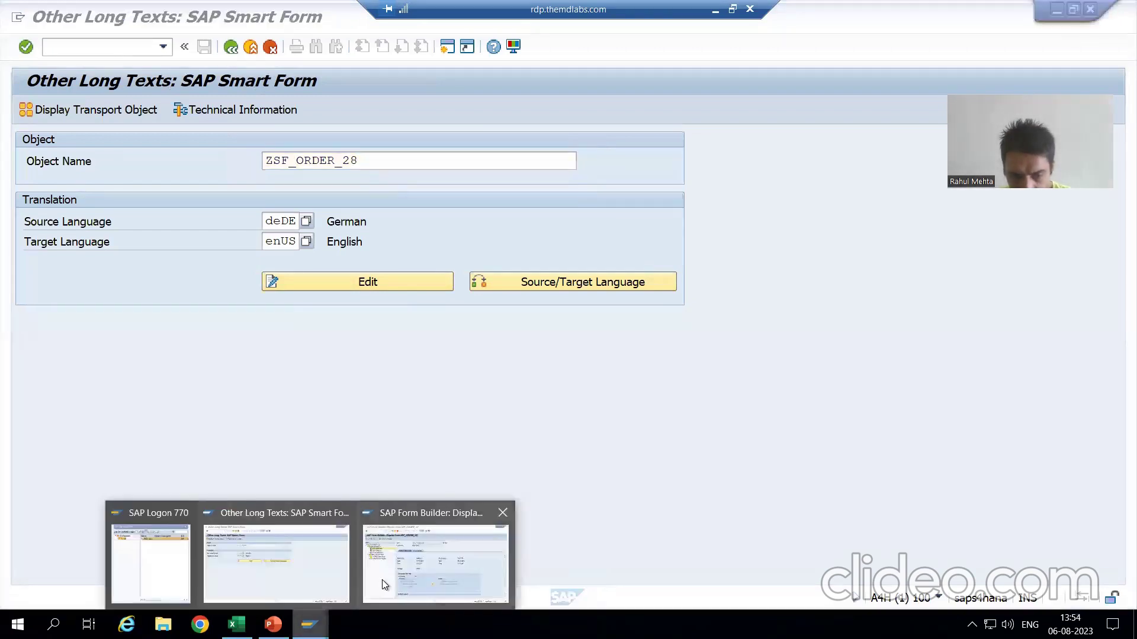
click(382, 580)
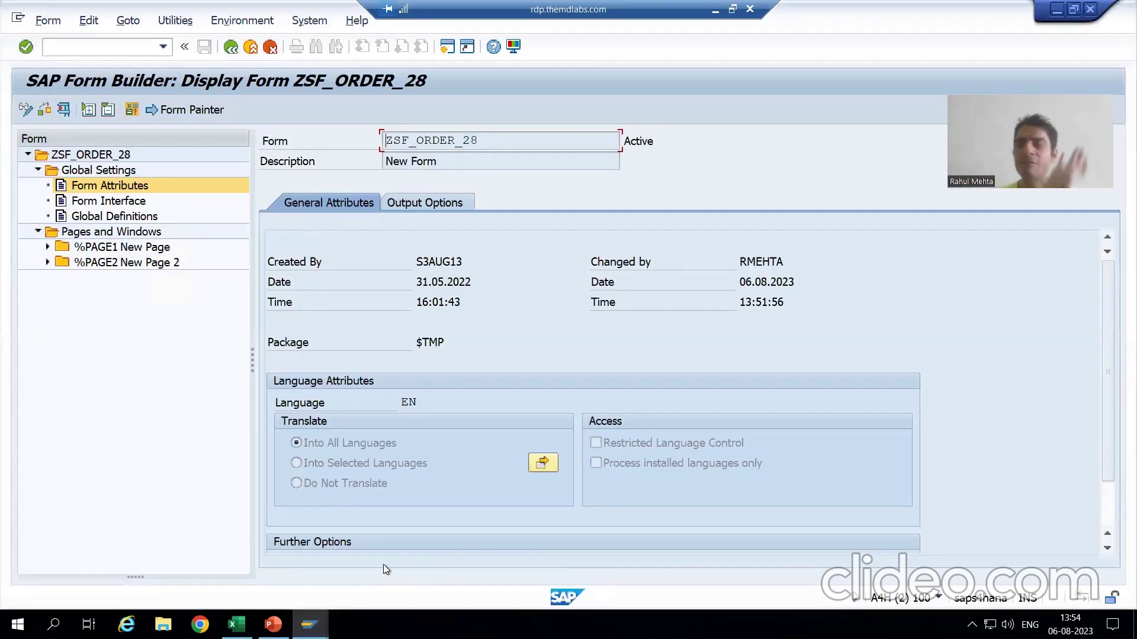
click(408, 403)
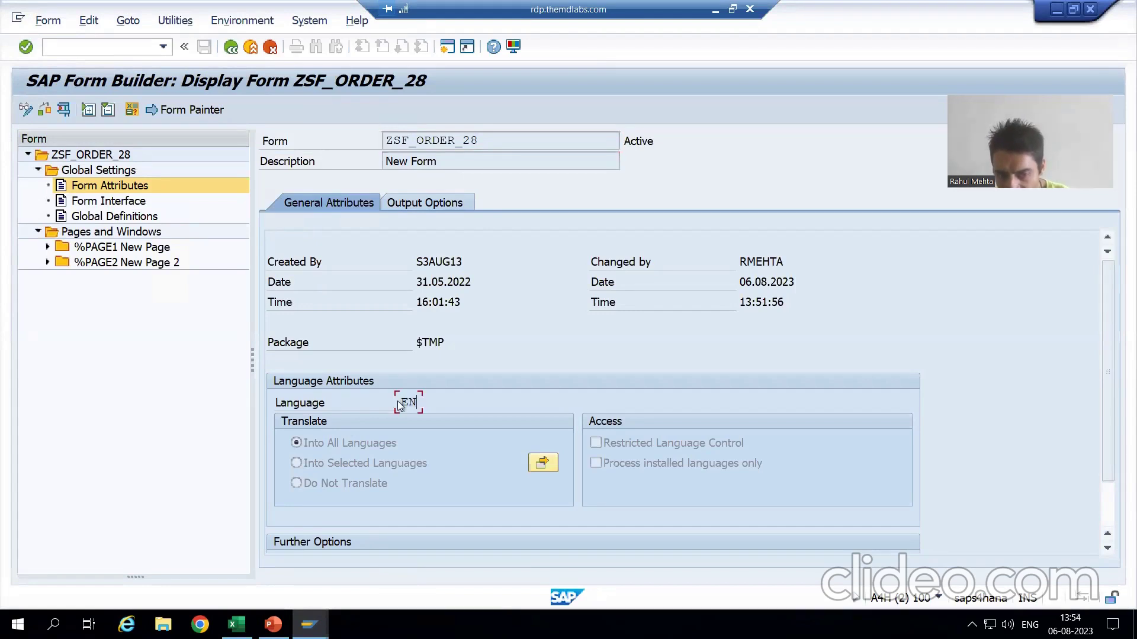
double_click(417, 402)
key(End)
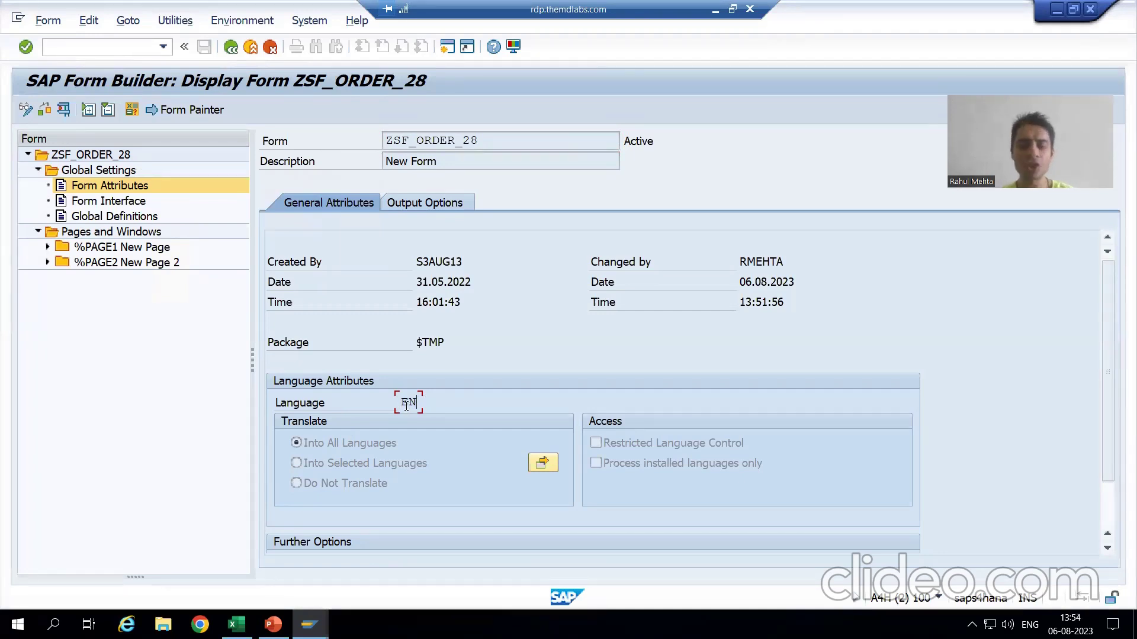
key(alt+Tab)
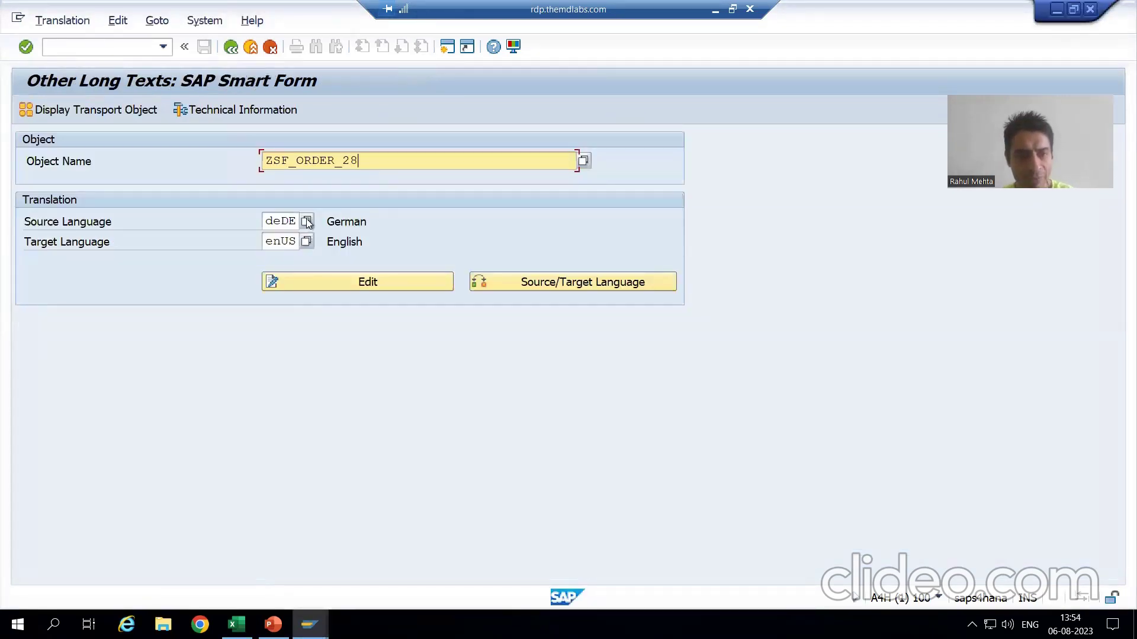
Set source language enUS and target deDE, then open the translation editor.
click(306, 221)
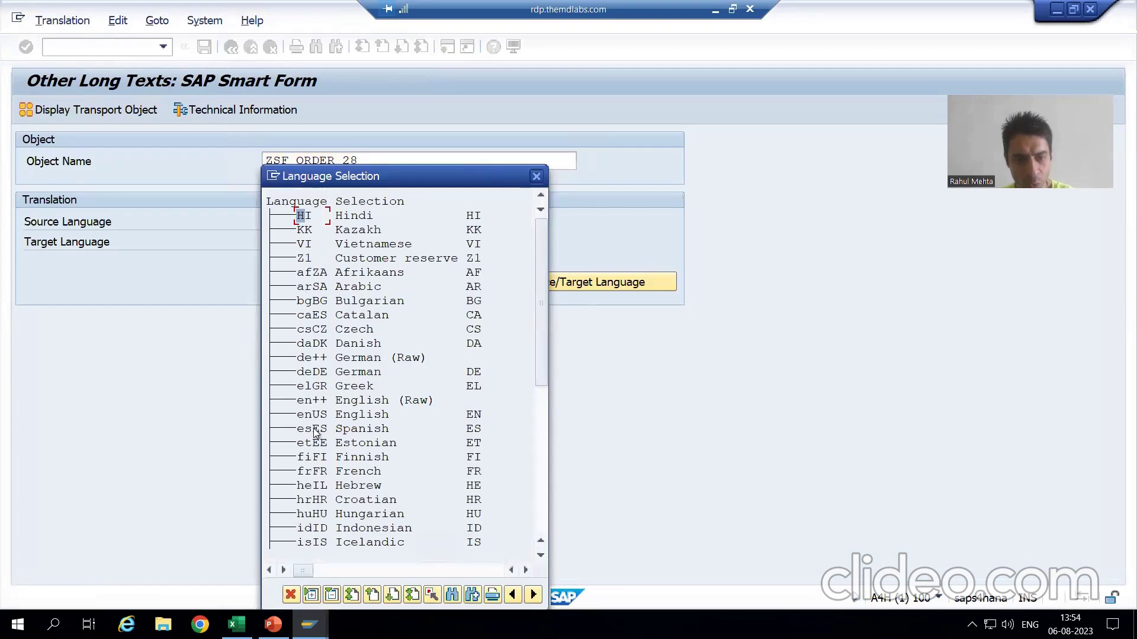
double_click(314, 415)
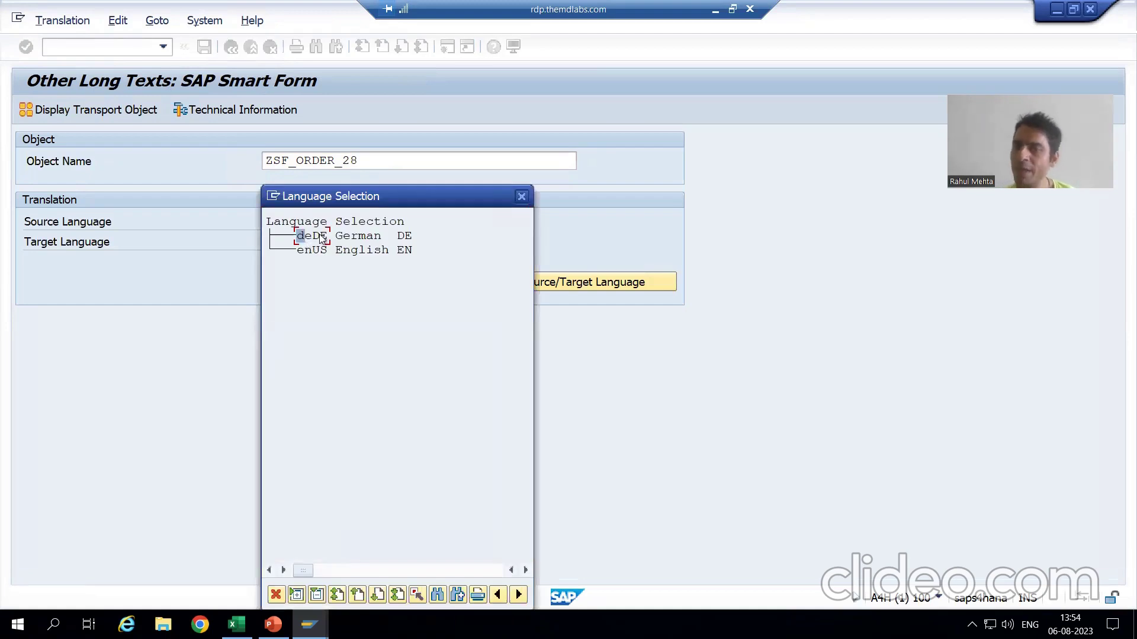
double_click(319, 237)
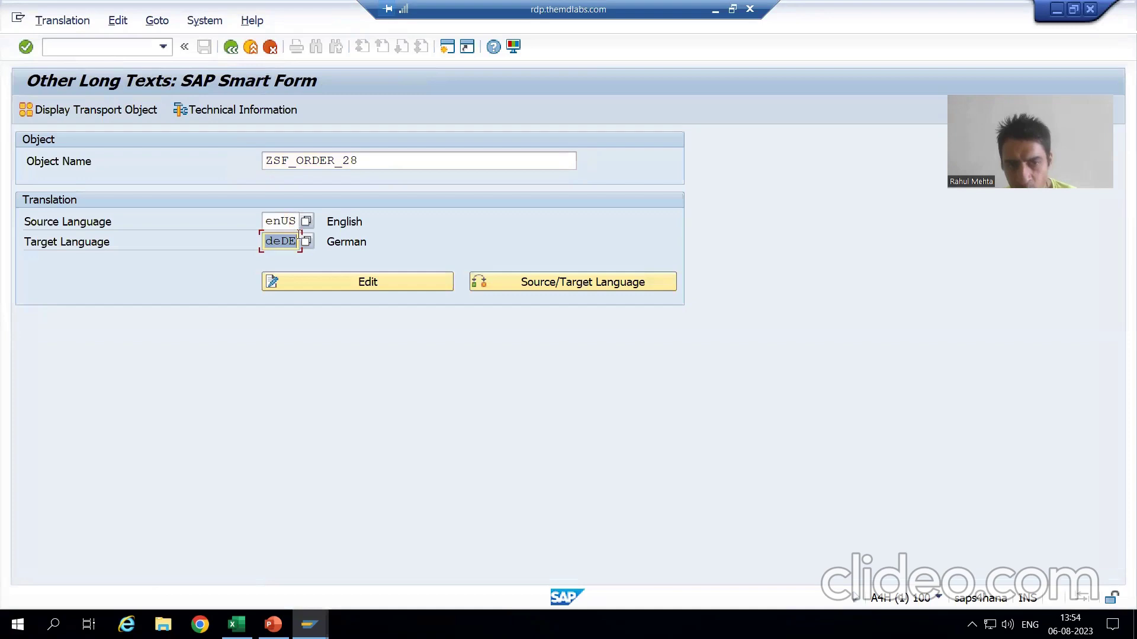
key(Up)
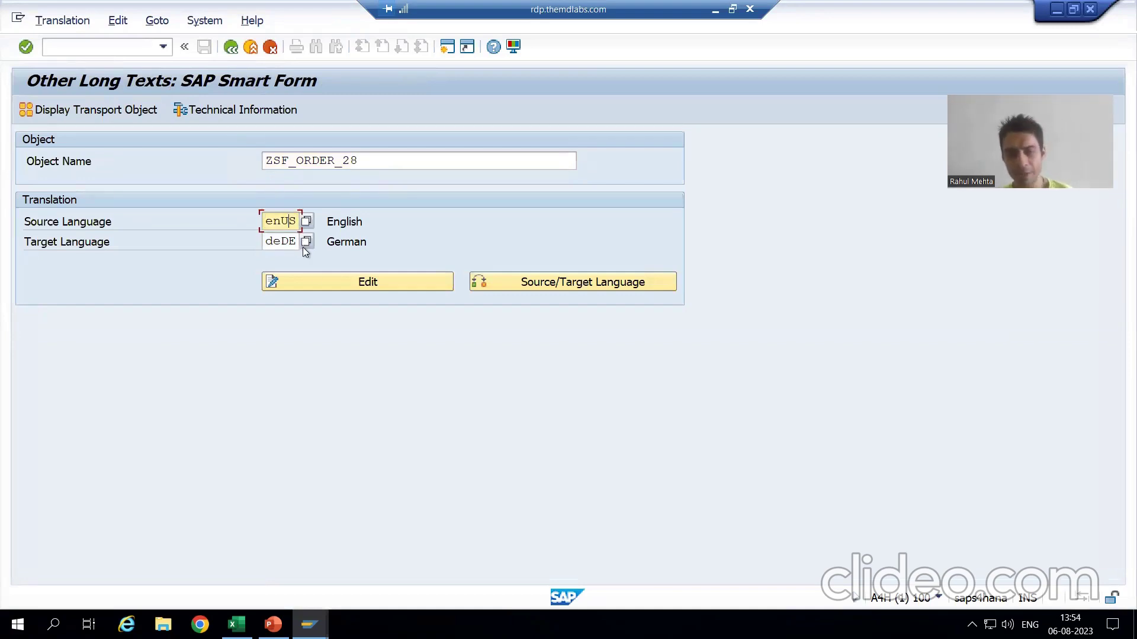
click(341, 282)
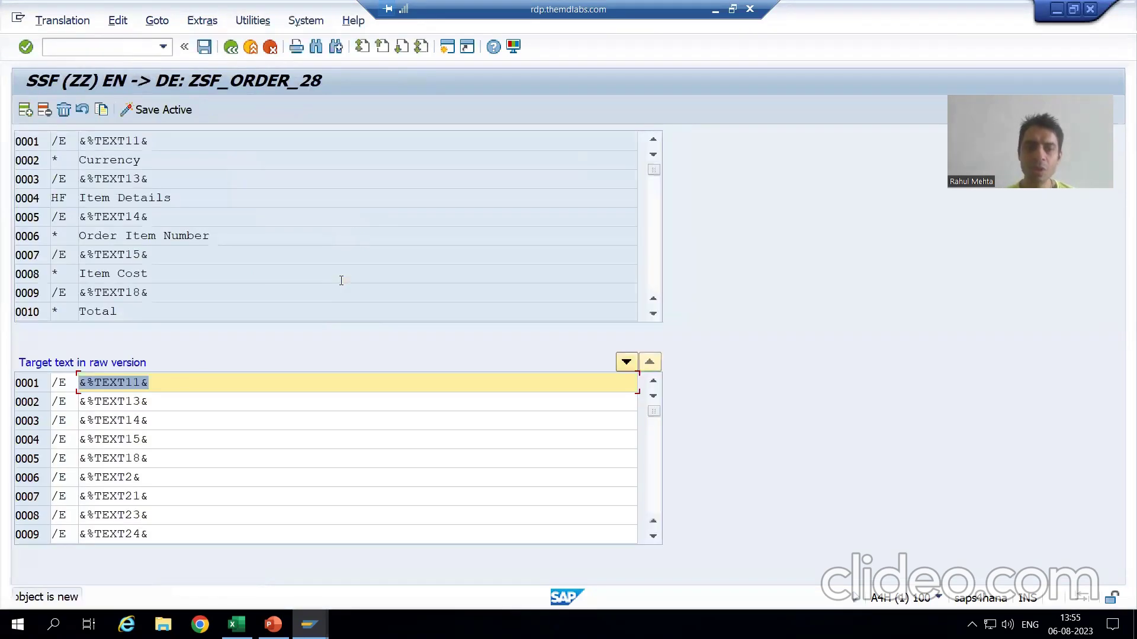
Review the Currency and &%TEXT11& source lines, then bring up the ZSF_ORDER_28 Form Builder display.
click(267, 159)
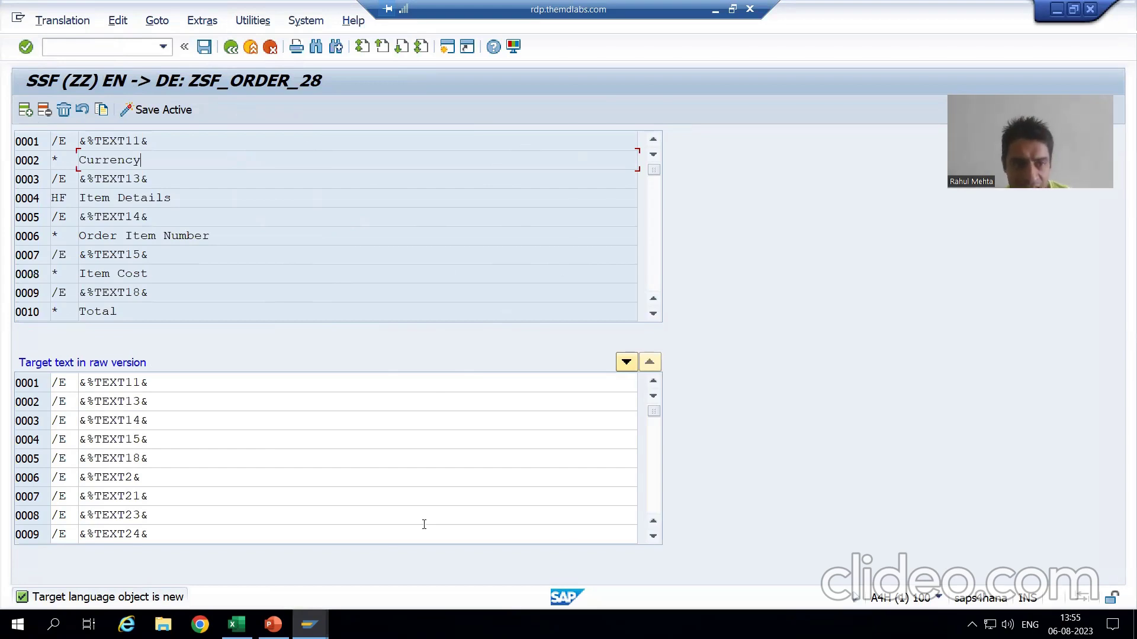
click(119, 141)
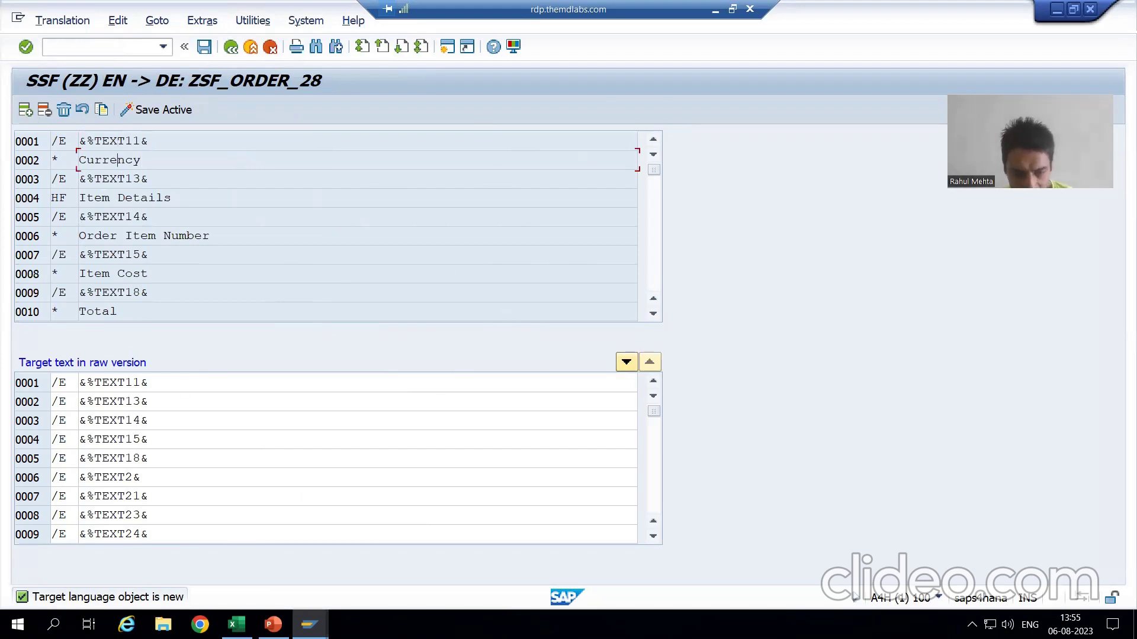
mouse_move(309, 625)
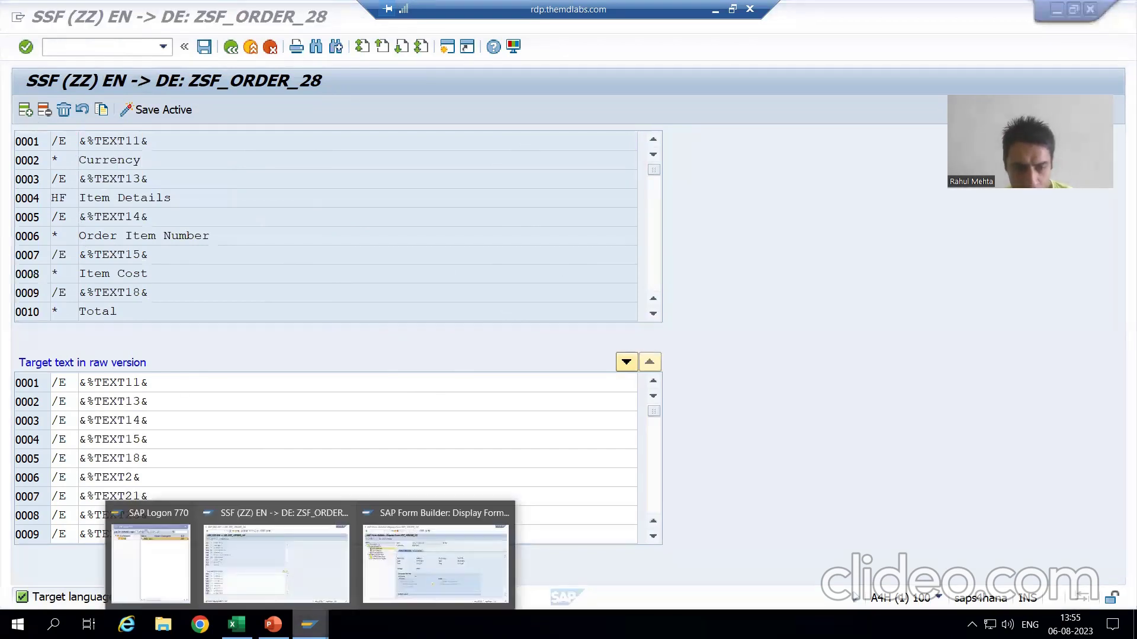
click(410, 565)
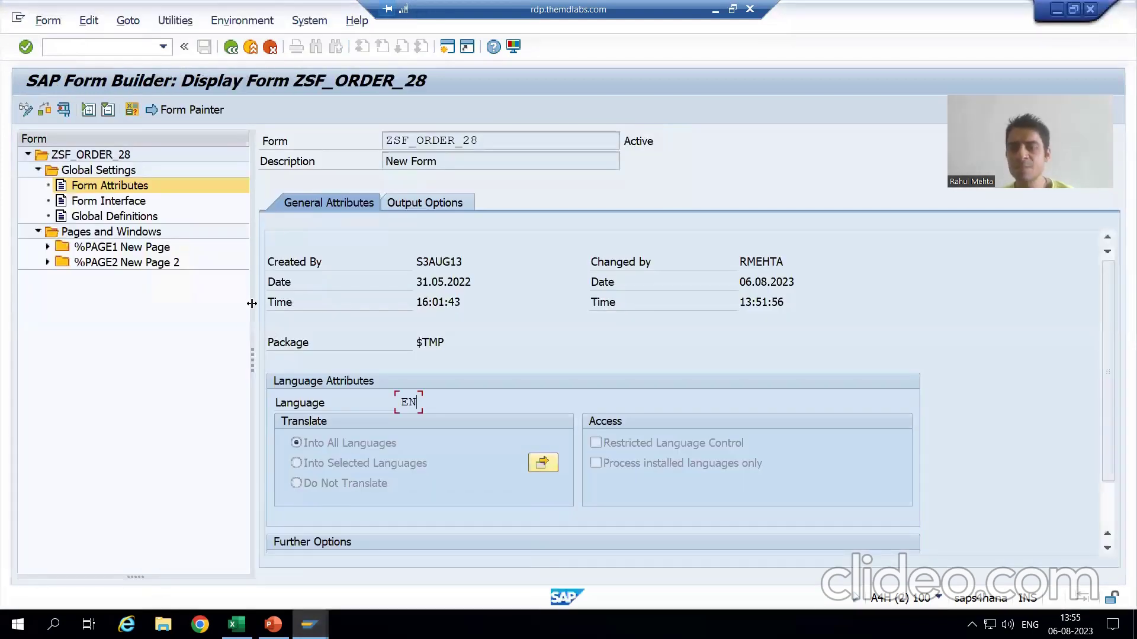
Expand %PAGE1 and check the word Currency on source line 0002 in SE63.
click(48, 247)
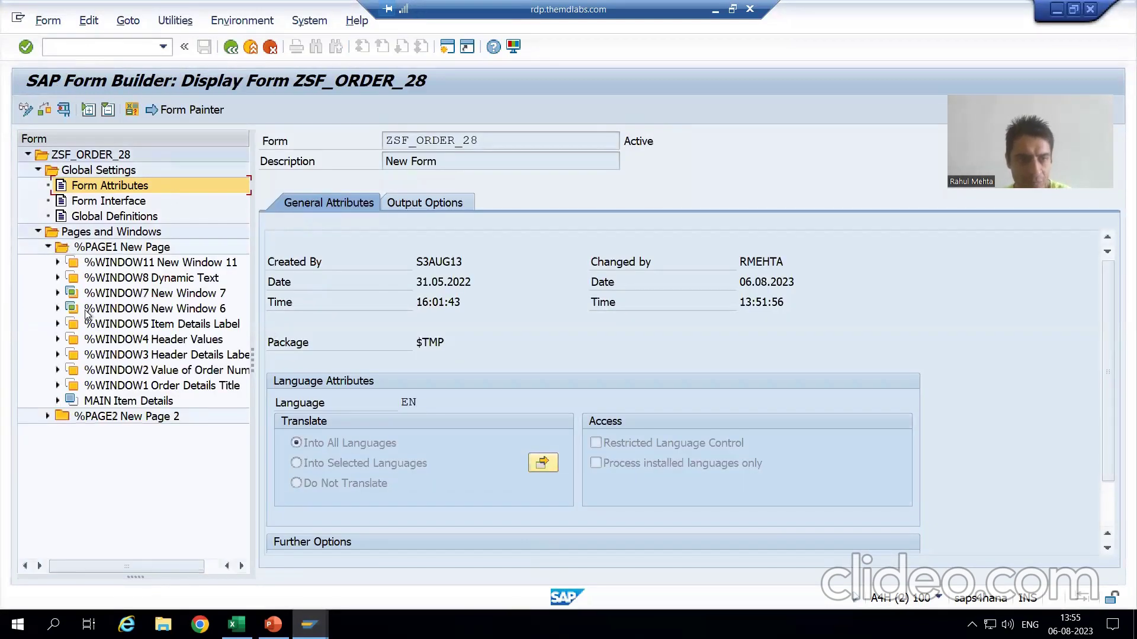
key(alt+Tab)
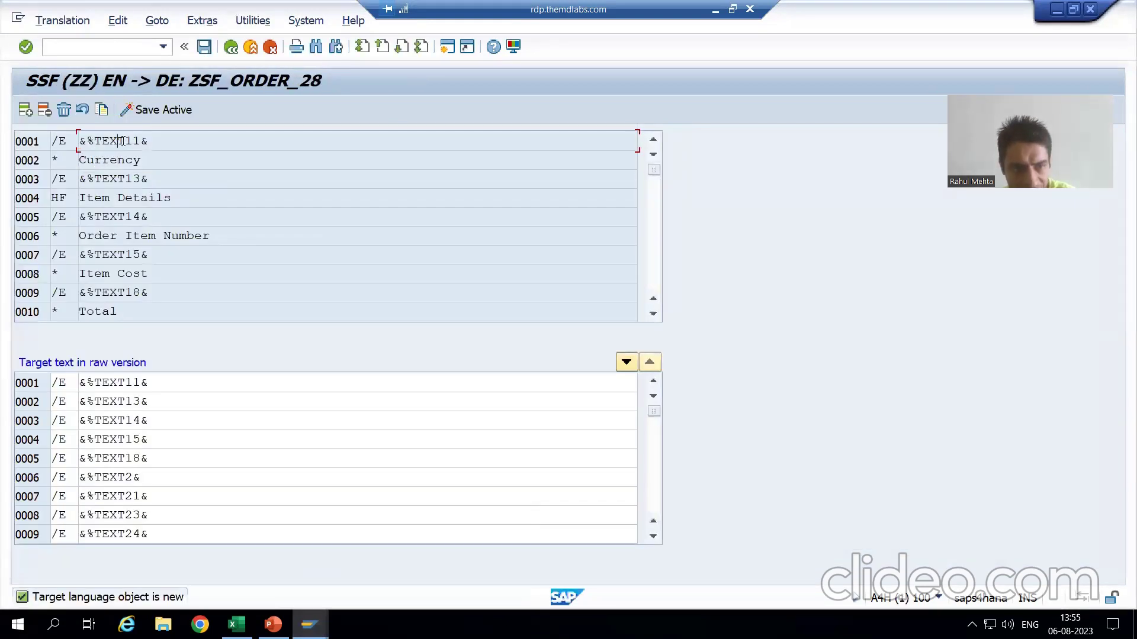
click(119, 141)
click(118, 159)
double_click(98, 159)
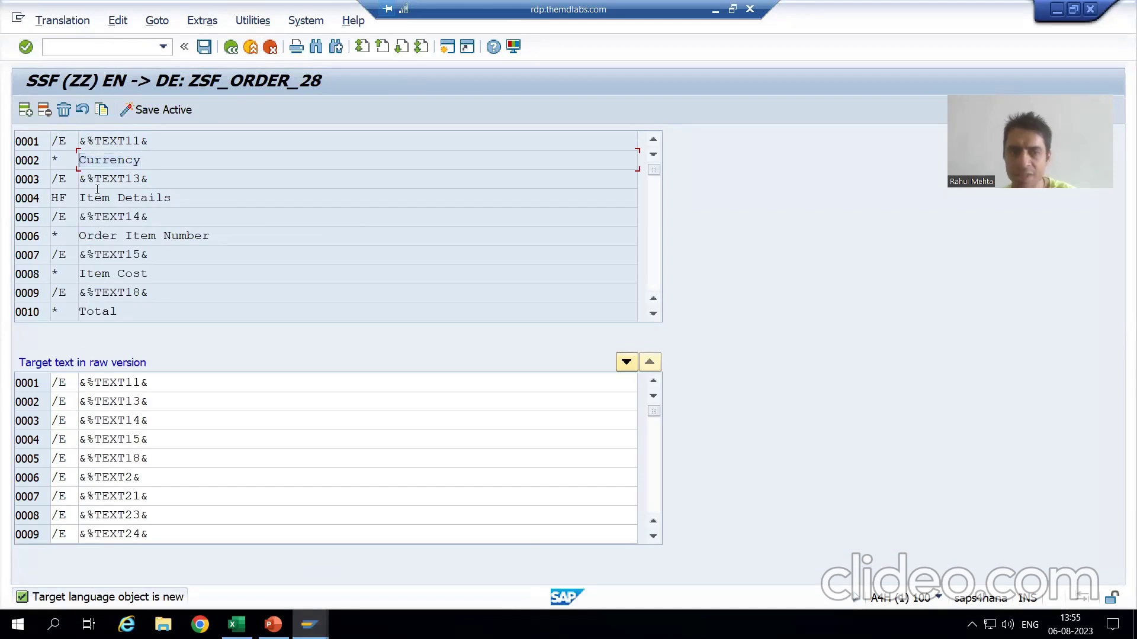
key(alt+Tab)
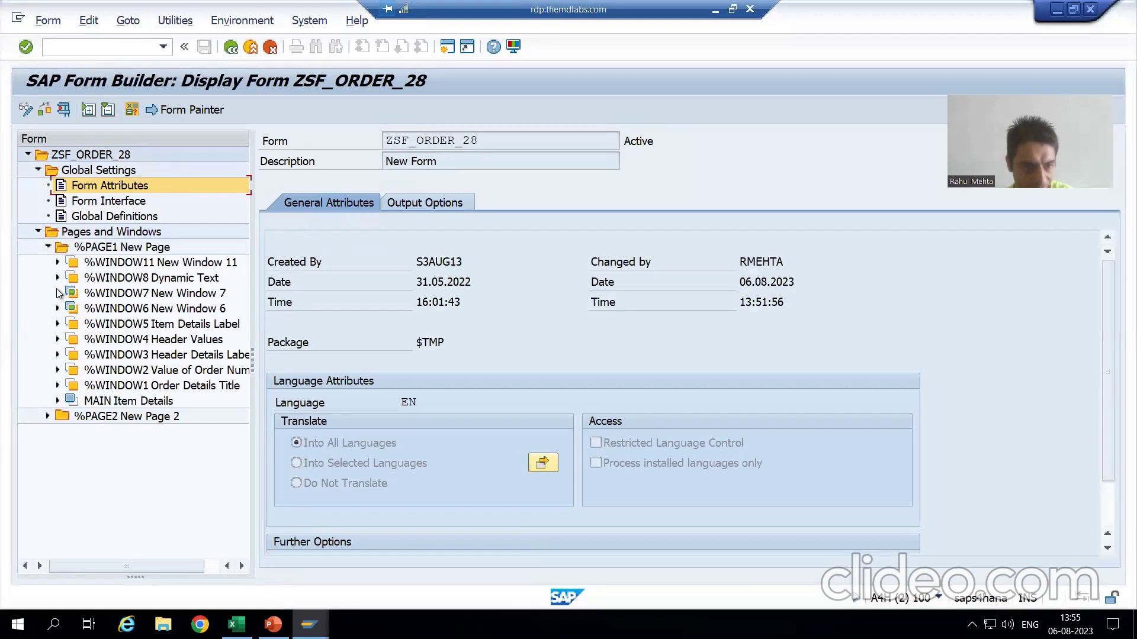
Expand %WINDOW7, %WINDOW6, %WINDOW5, %WINDOW4 and %TEMPLATE2, then select %TEXT11 Currency.
click(58, 293)
click(58, 324)
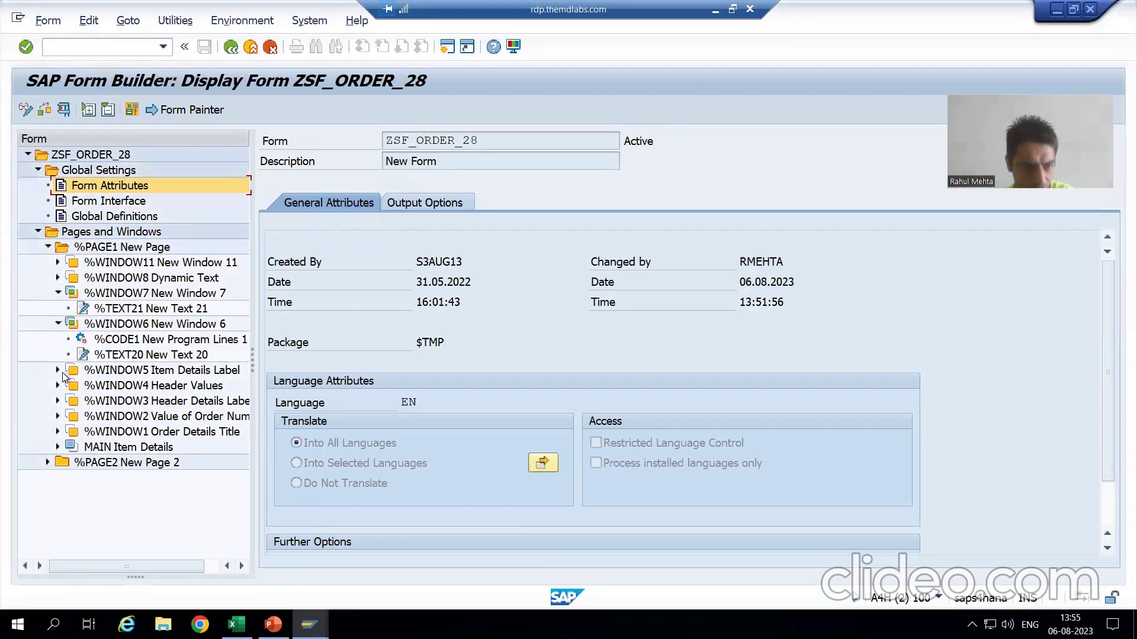
click(57, 371)
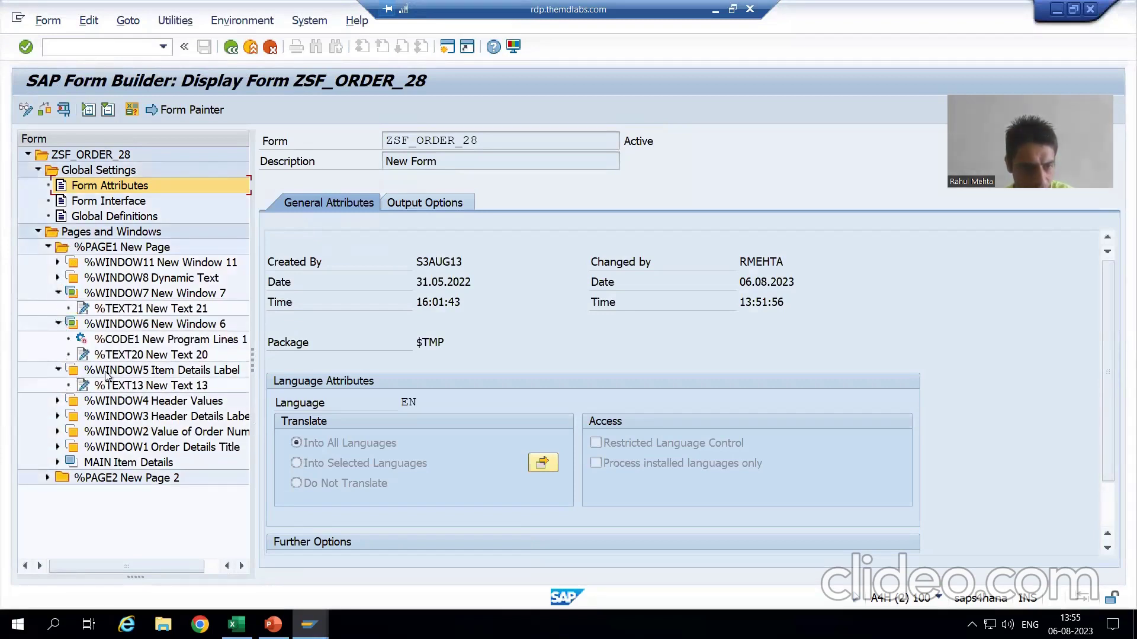
click(57, 401)
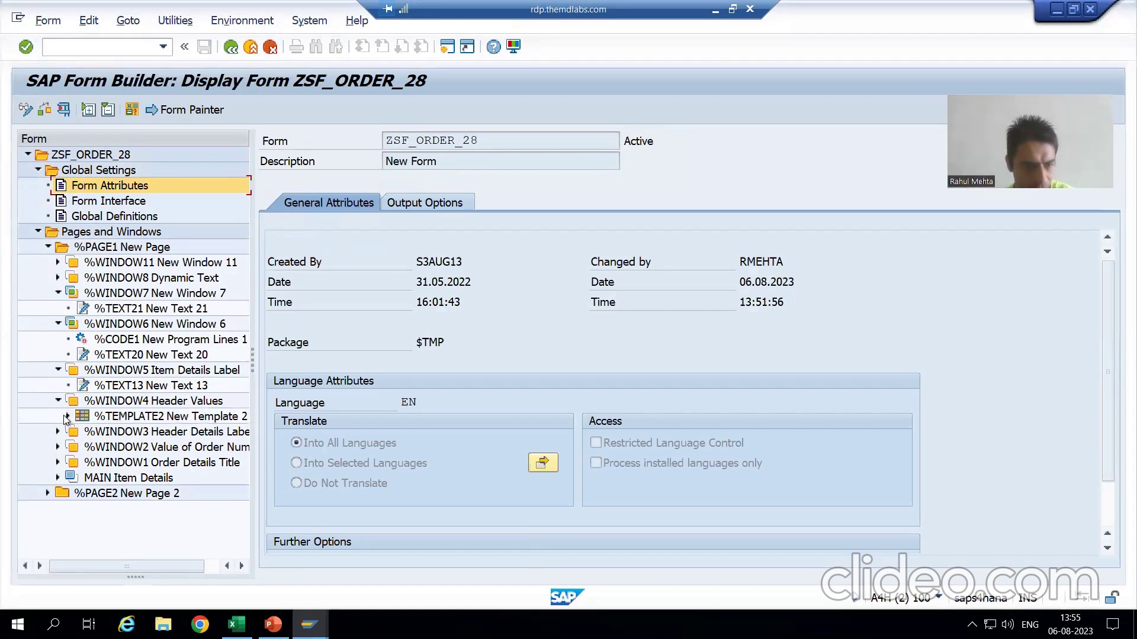
click(67, 416)
scroll(119, 444, down, 1)
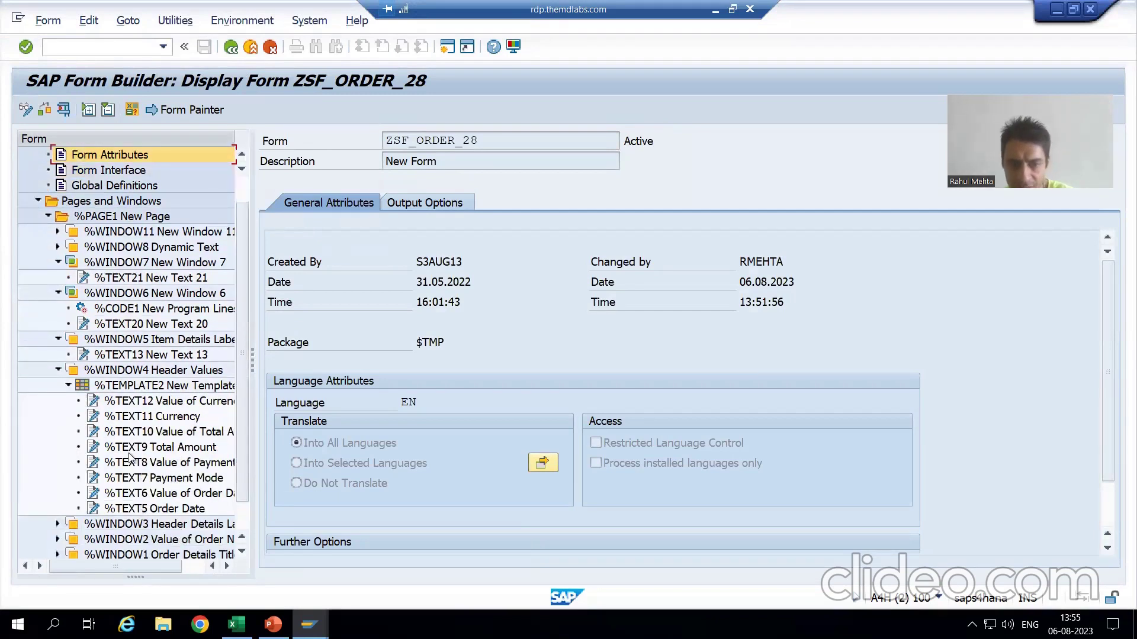
click(148, 417)
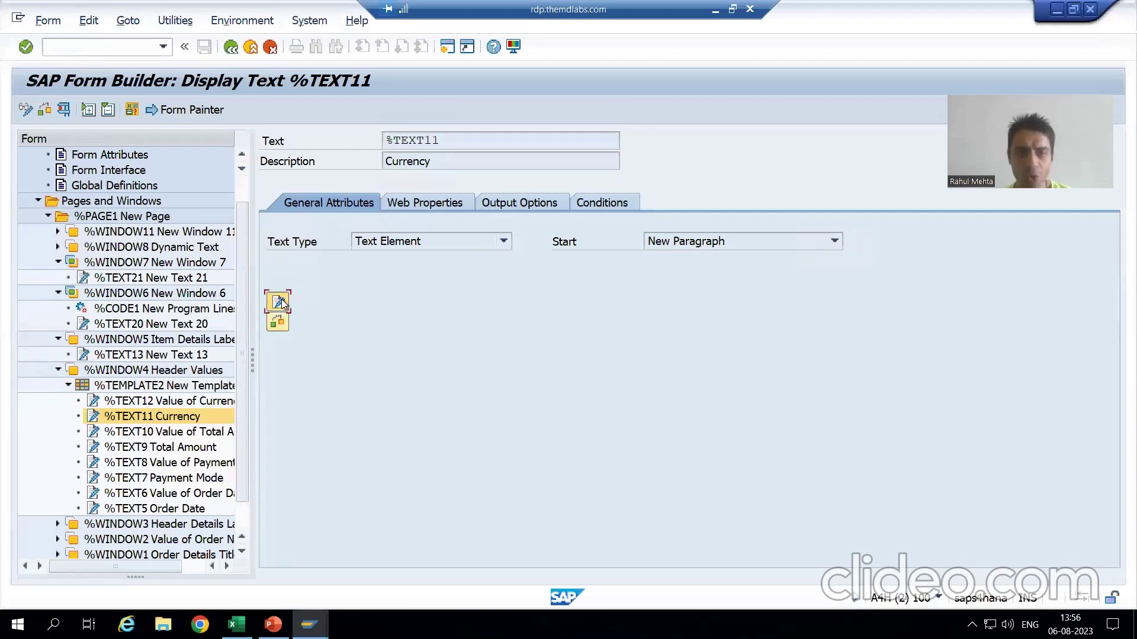
Open the Currency text in the full-screen Word editor, then close Word.
click(278, 302)
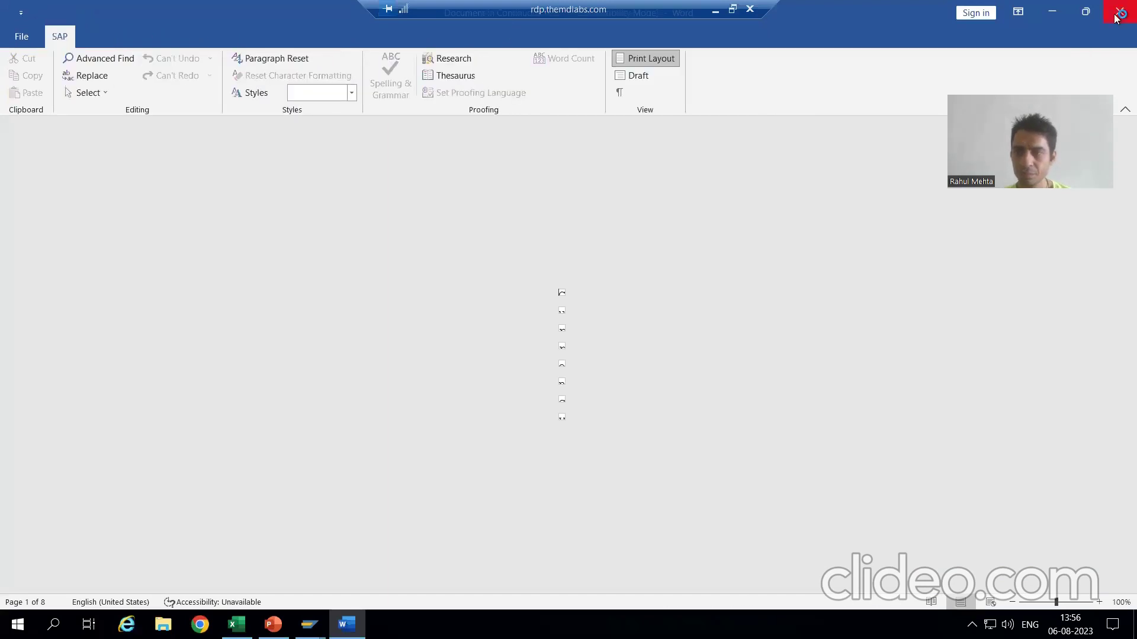
click(1117, 14)
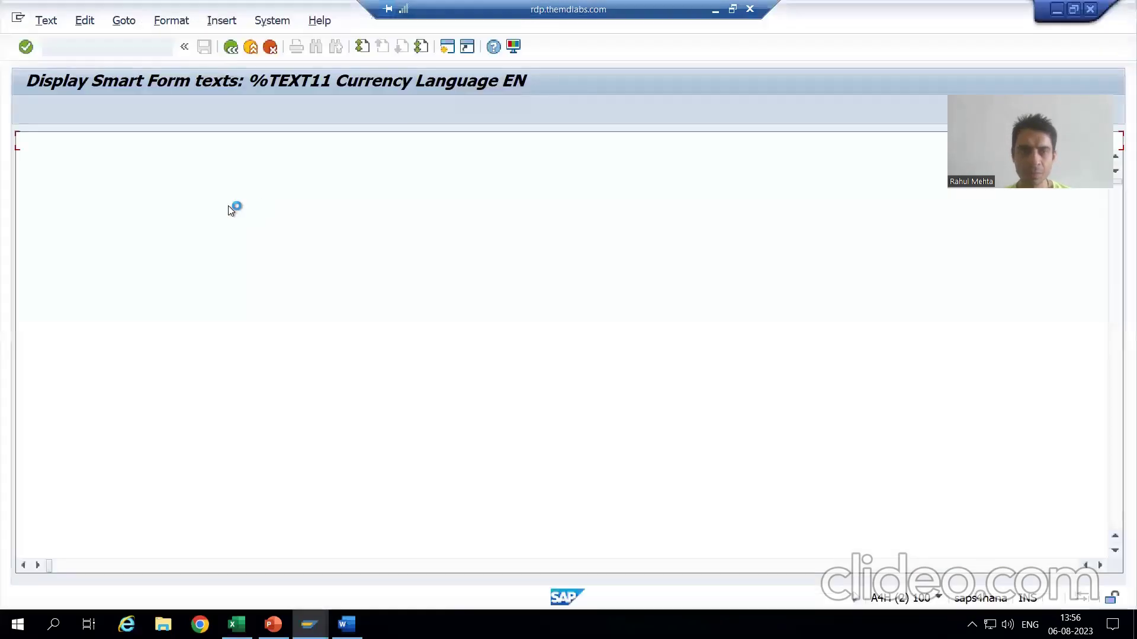
click(126, 23)
Switch the Currency text to the SAP line editor and inspect its text.
click(137, 64)
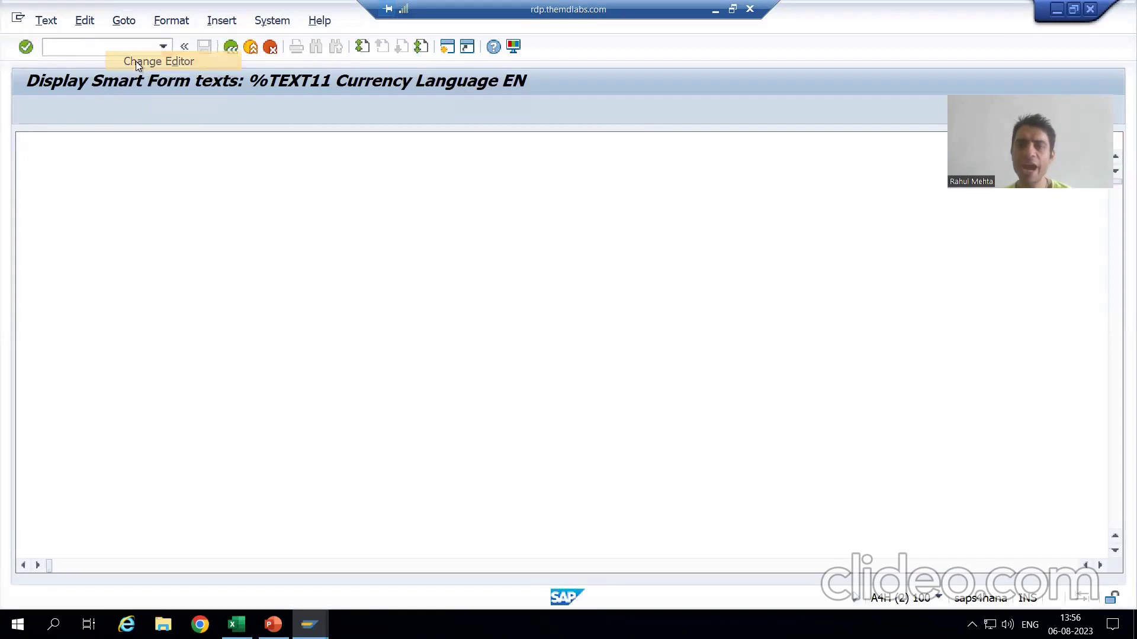
drag(125, 178, 62, 178)
click(59, 177)
Compare line 0002's format tag in SE63 with the paragraph format list, then return to the translation.
key(alt+Tab)
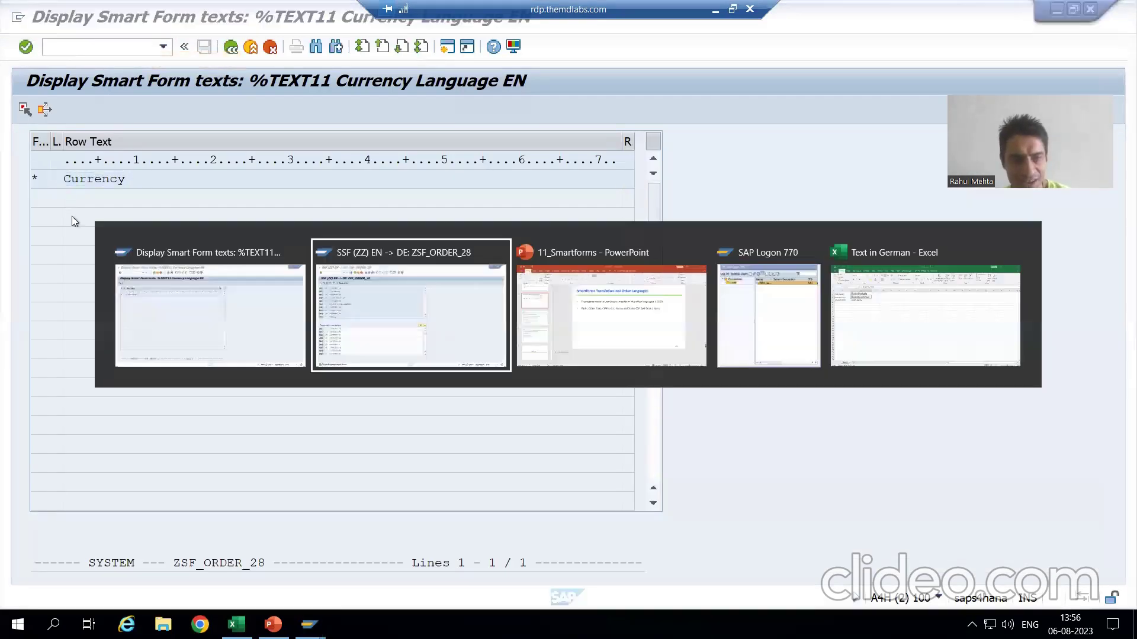
click(56, 160)
key(alt+Tab)
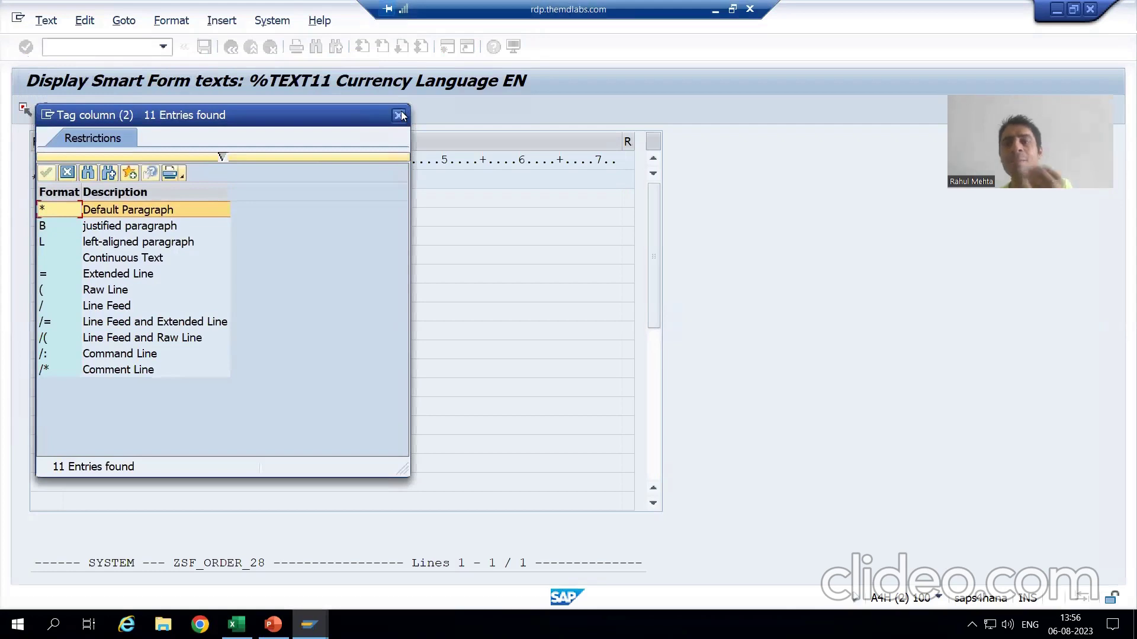
click(398, 114)
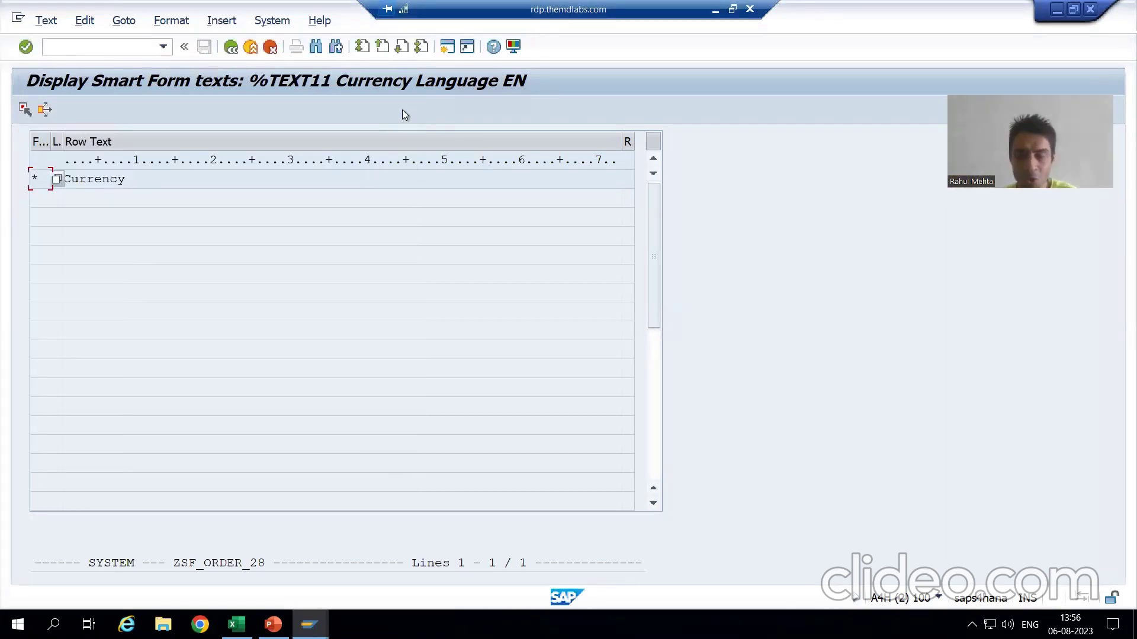
key(F3)
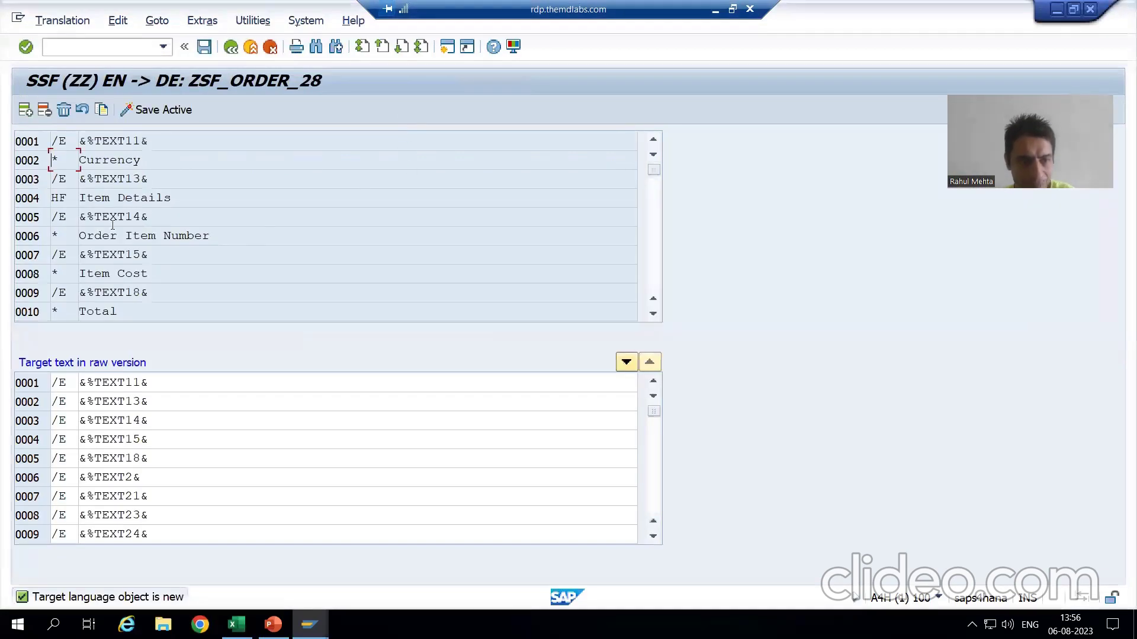
Inspect the HF format tag on Item Details line 0004 in SE63.
click(121, 198)
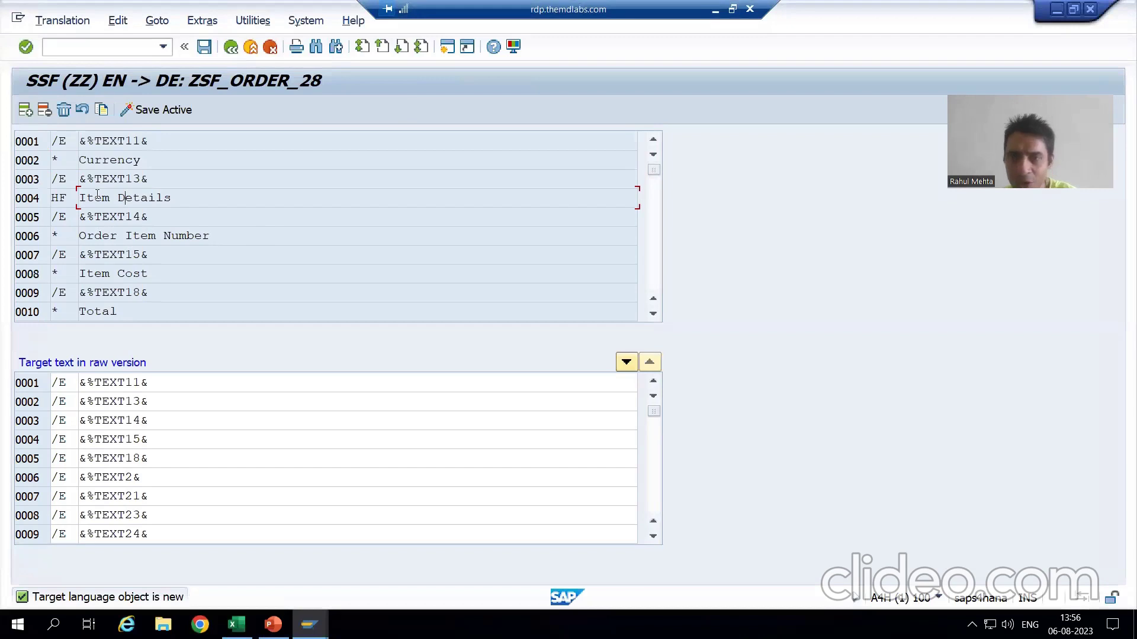
double_click(63, 195)
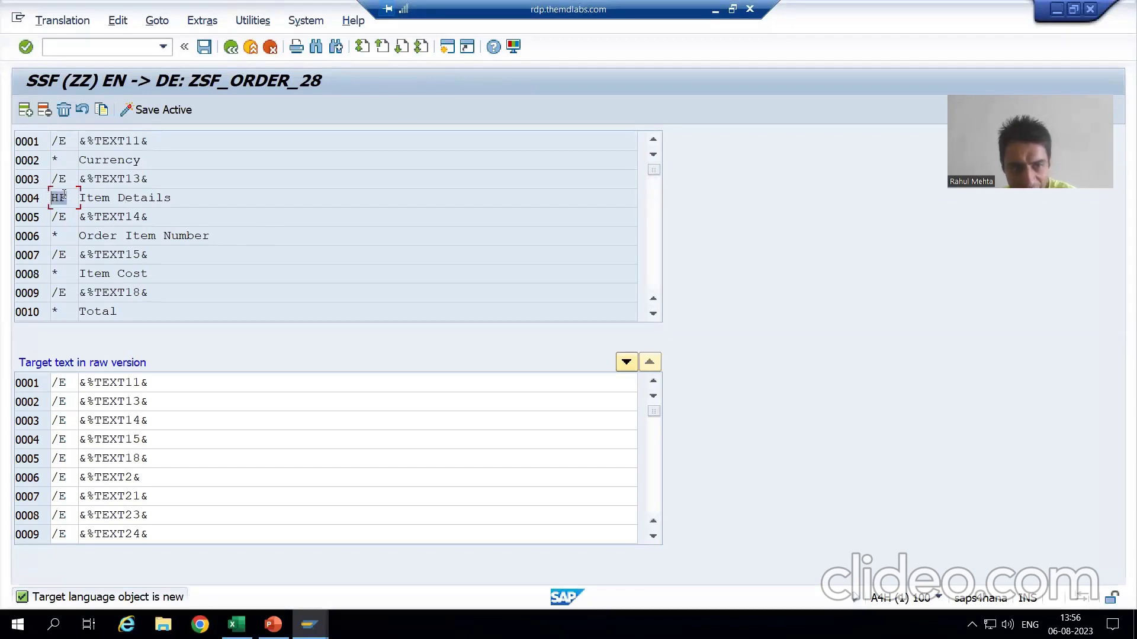
click(46, 197)
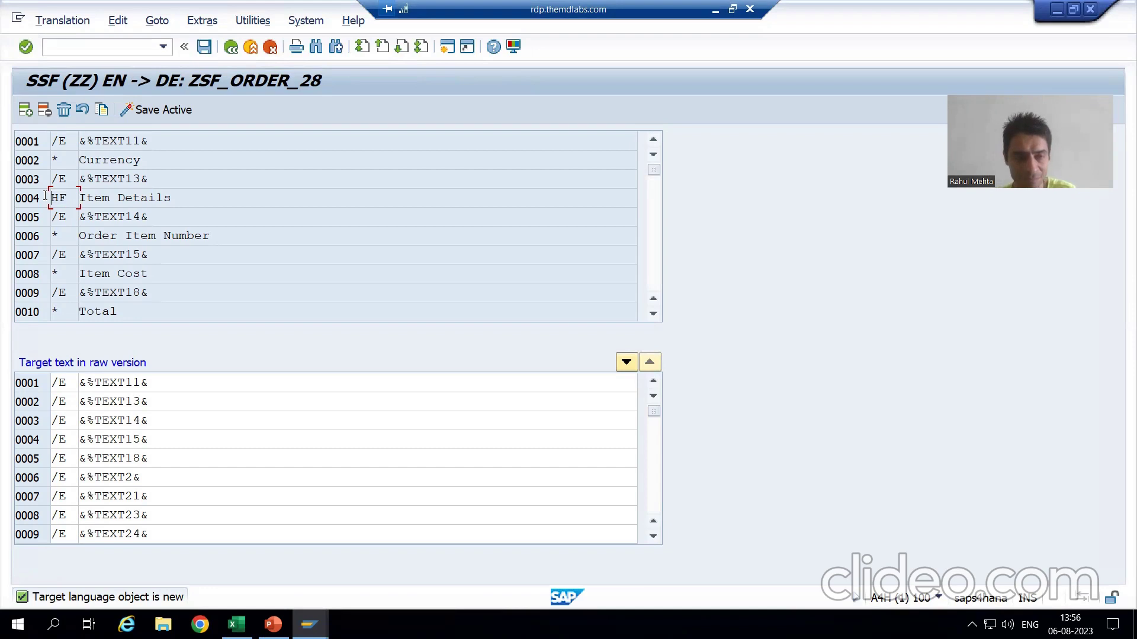
Go back to Form Builder and open %TEXT13 New Text 13 in the full-screen editor.
double_click(46, 197)
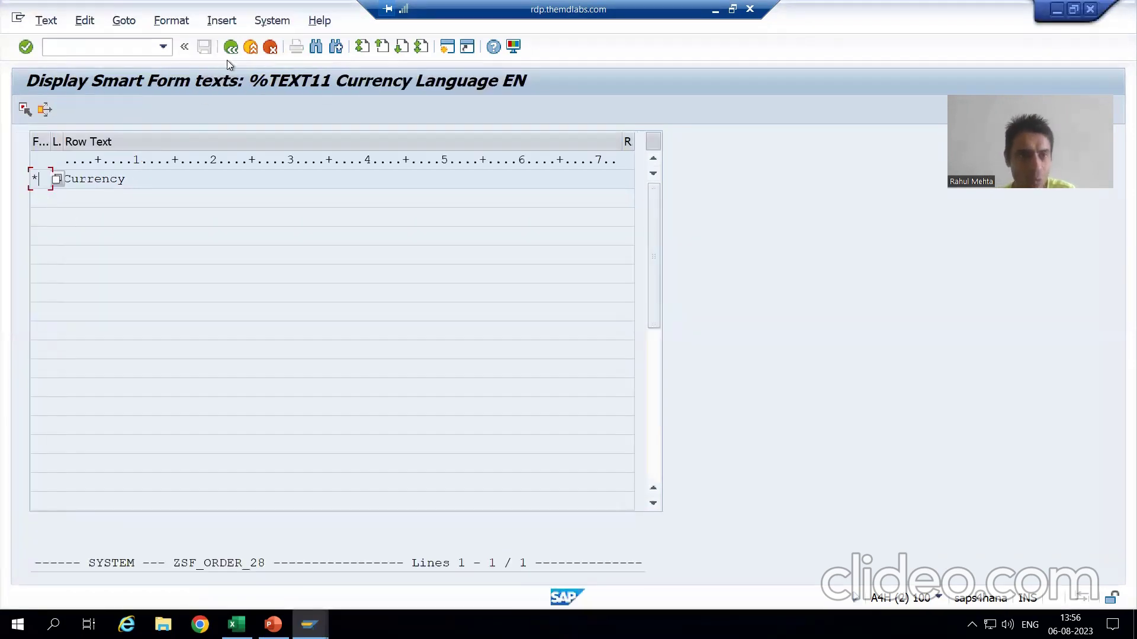
click(230, 50)
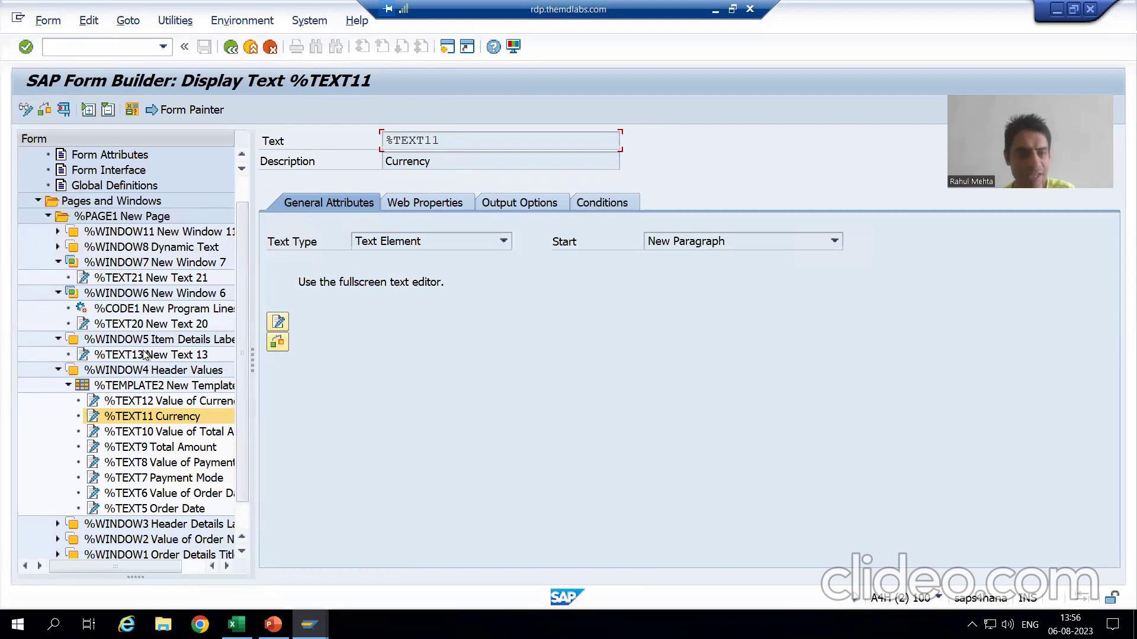
key(alt+Tab)
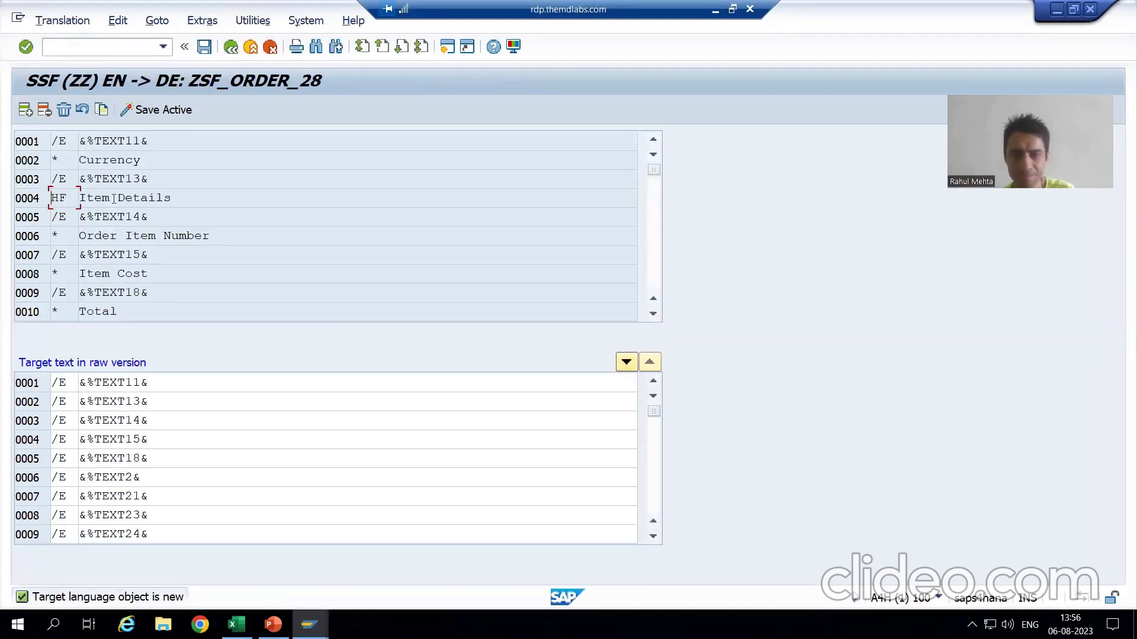
key(alt+Tab)
click(136, 356)
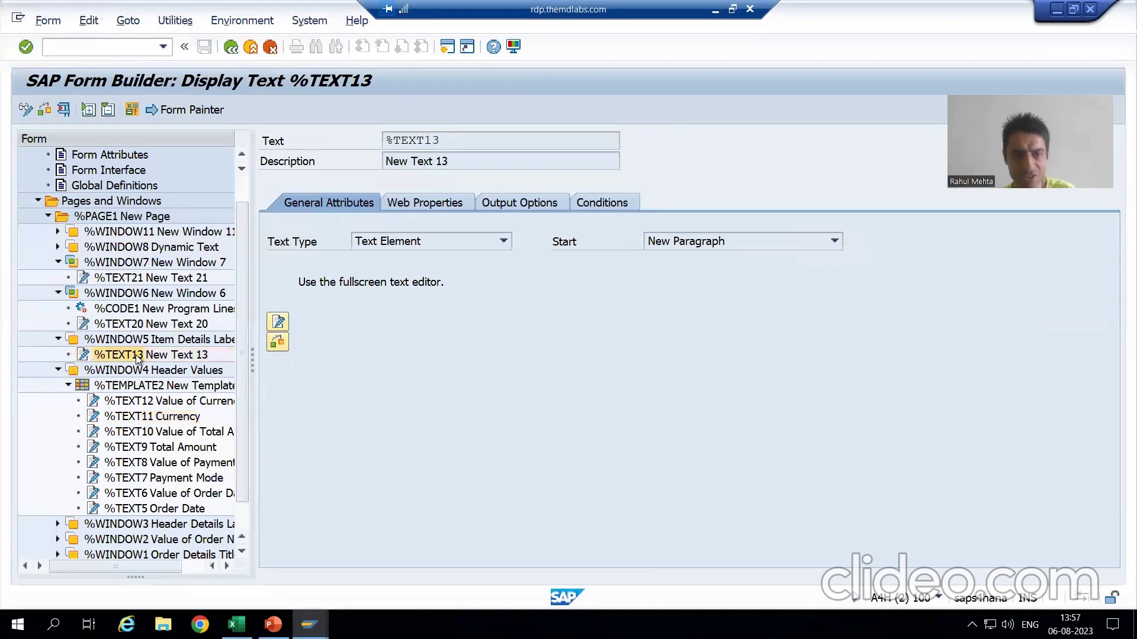
click(278, 323)
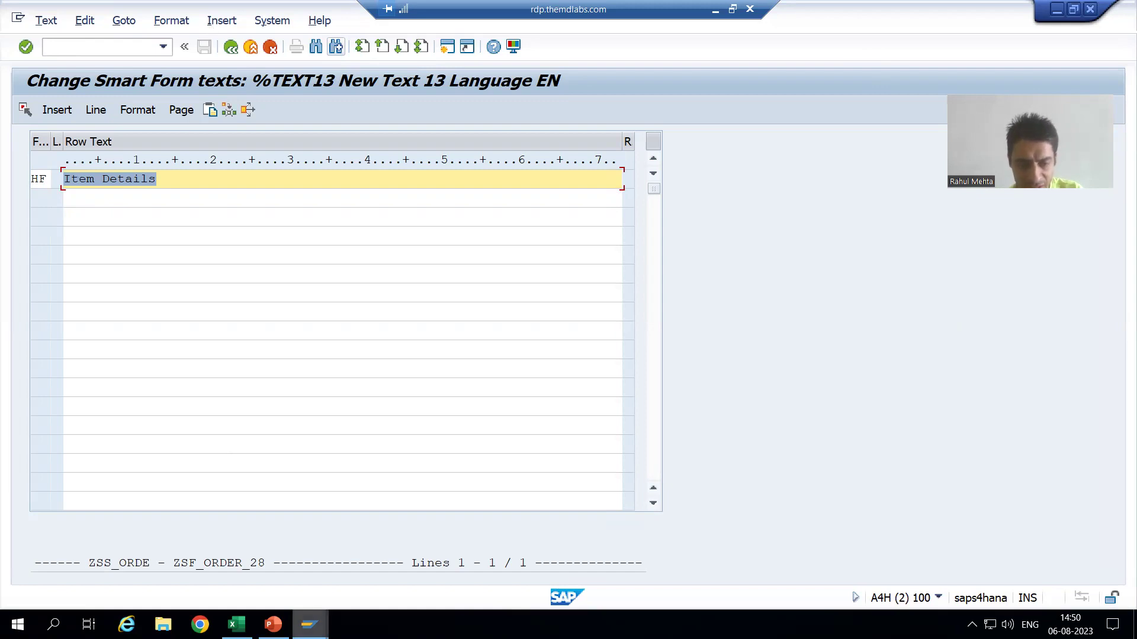
Close the Item Details text editor and return to node %TEXT13 New Text 13.
mouse_move(309, 624)
click(285, 587)
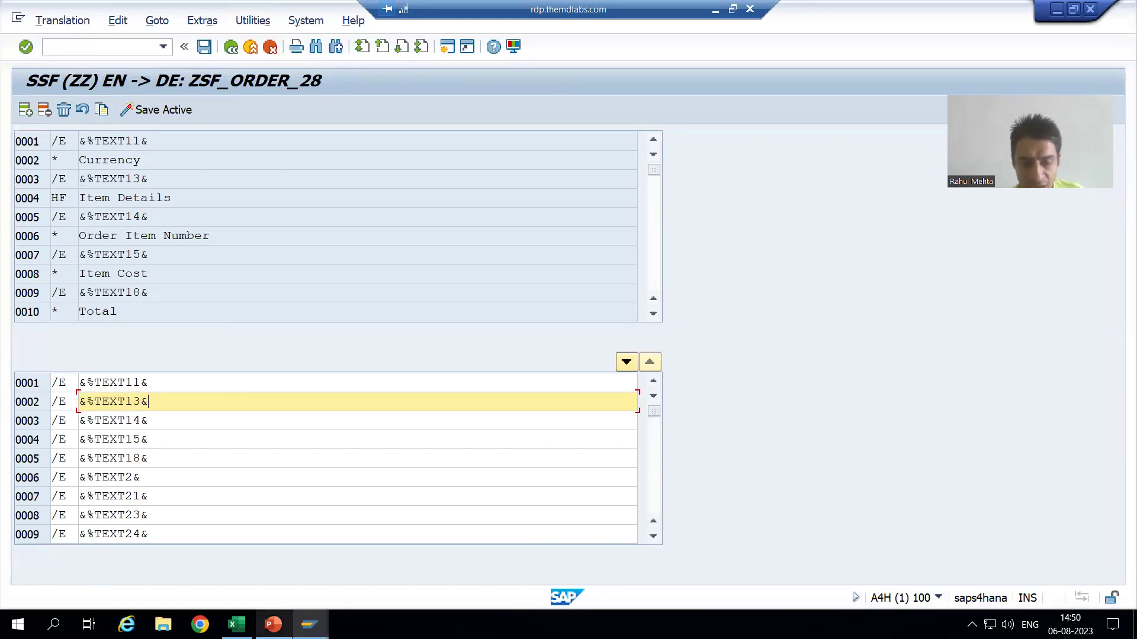
mouse_move(310, 625)
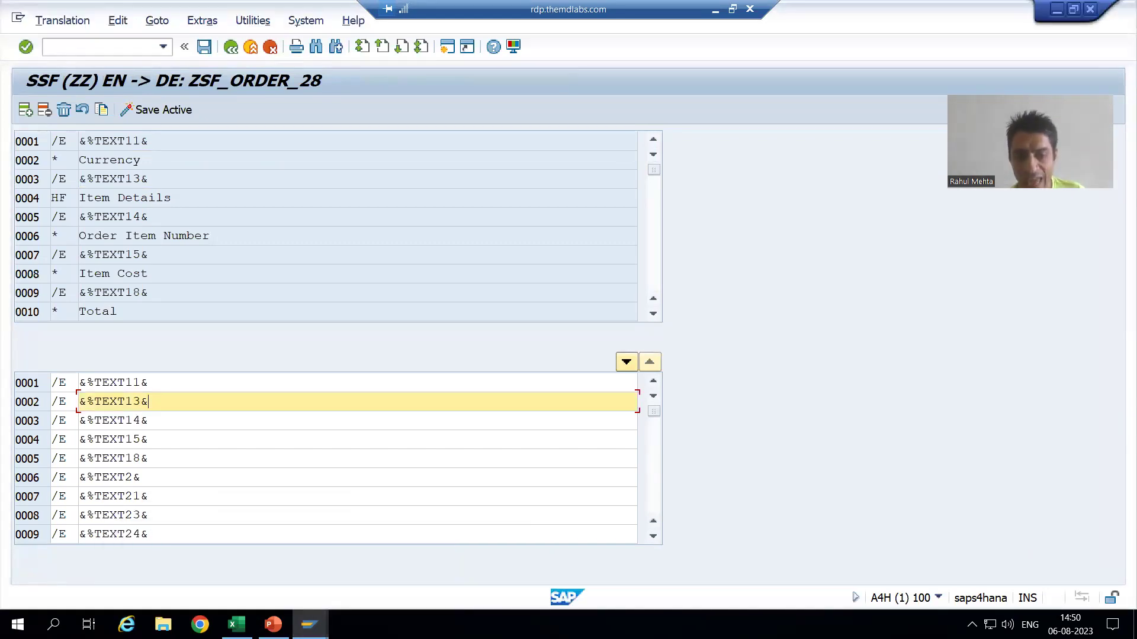
click(404, 578)
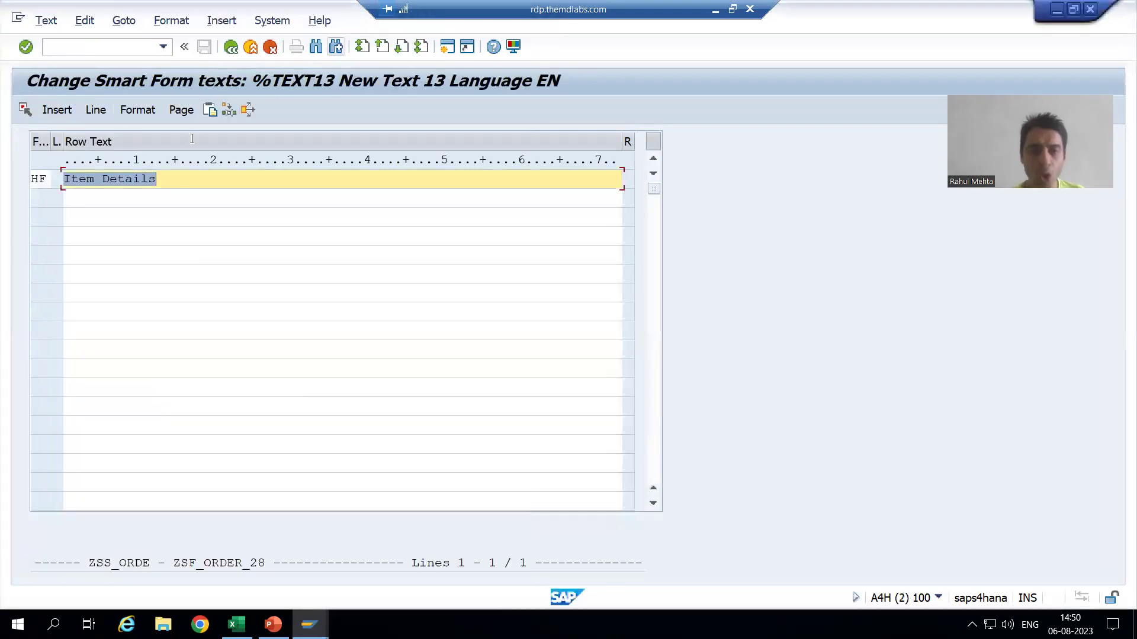
click(230, 60)
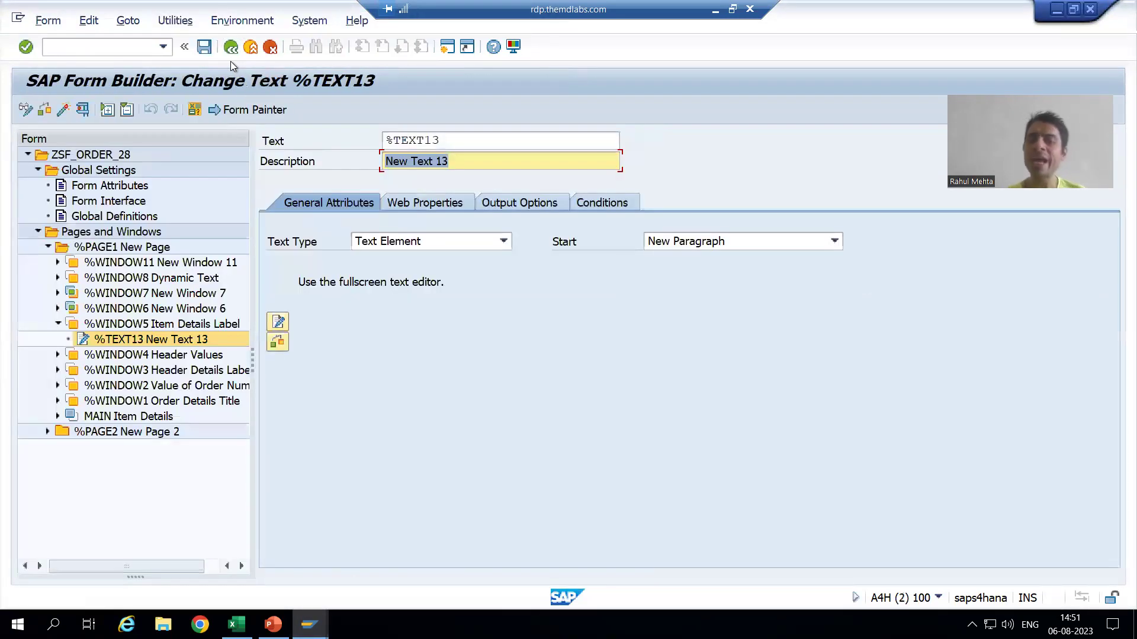
Check the Text Type options, glance at the ZSF_ORDER_28 translation, and come back to %TEXT13.
click(367, 242)
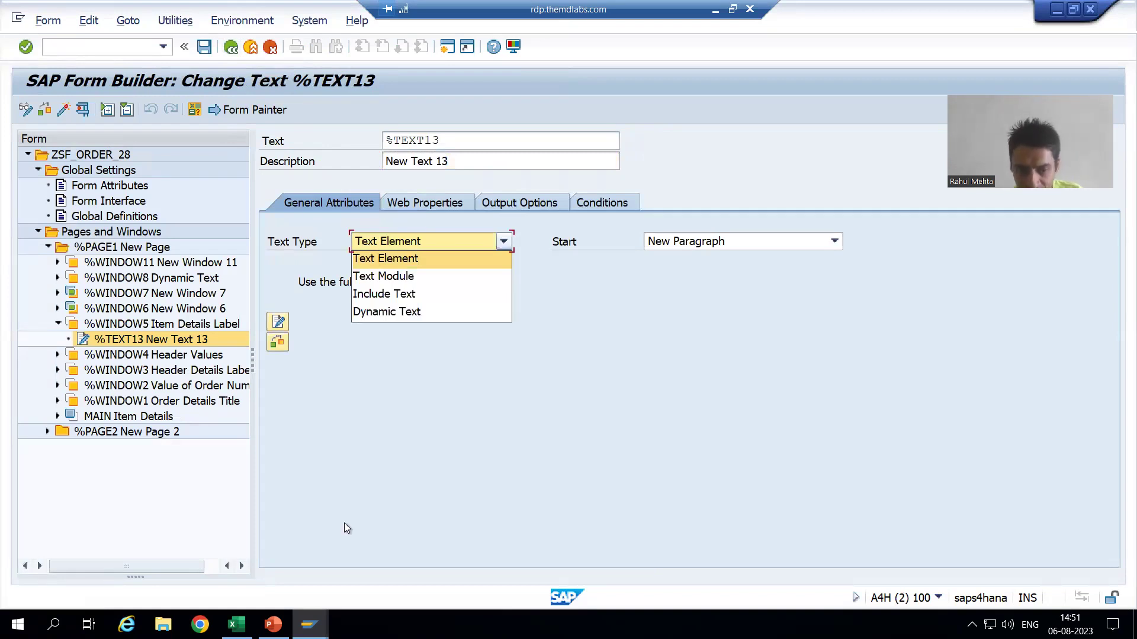
click(319, 617)
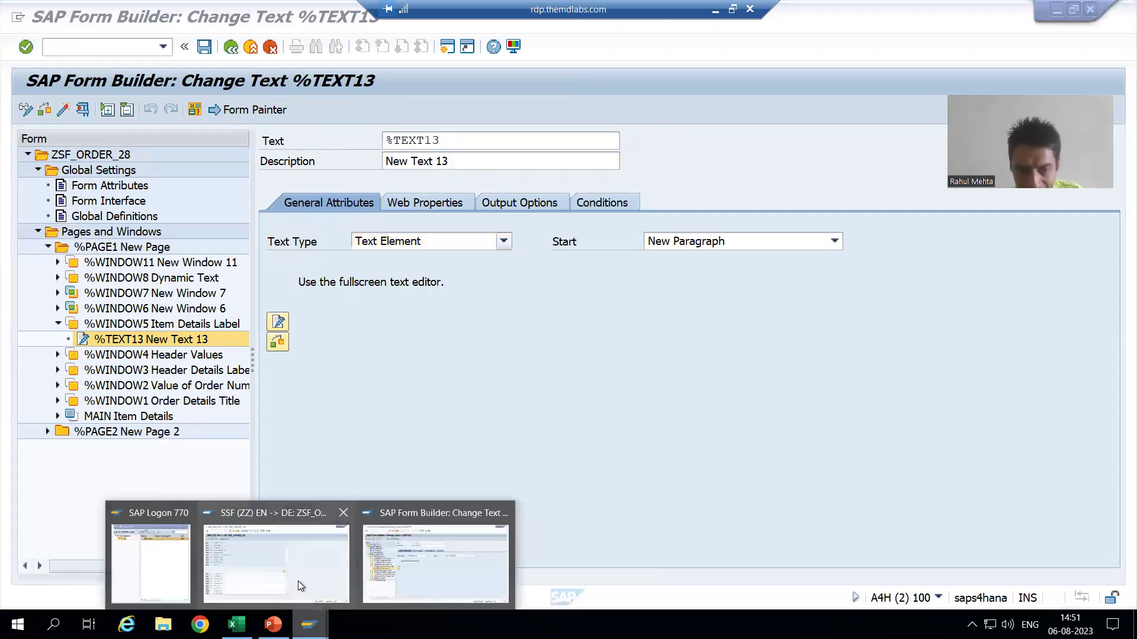
click(297, 581)
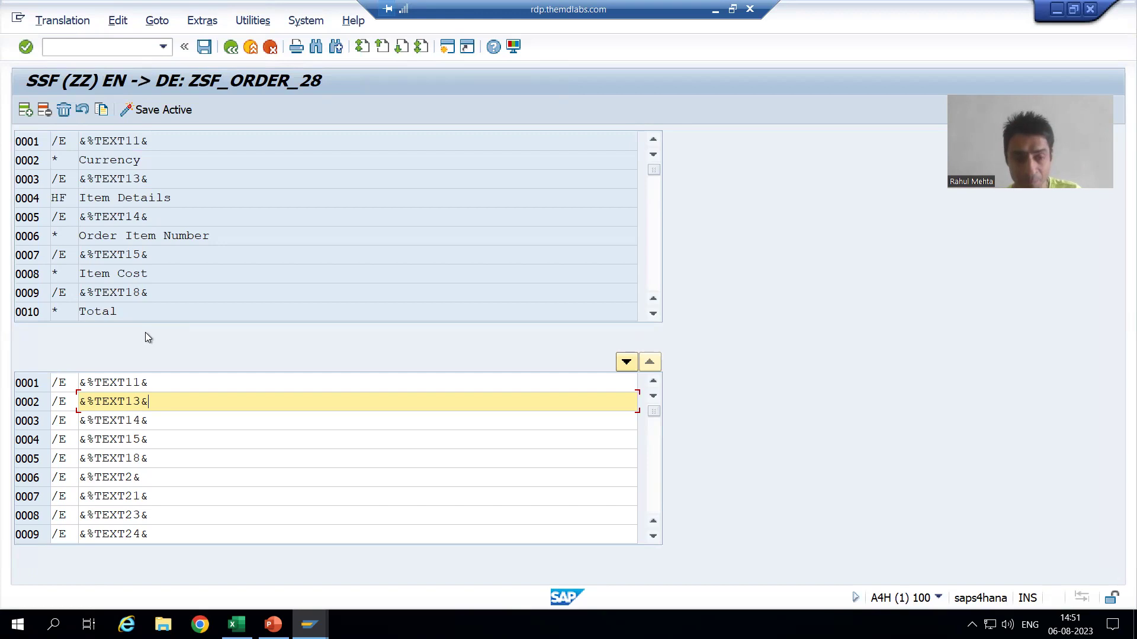
key(alt+Tab)
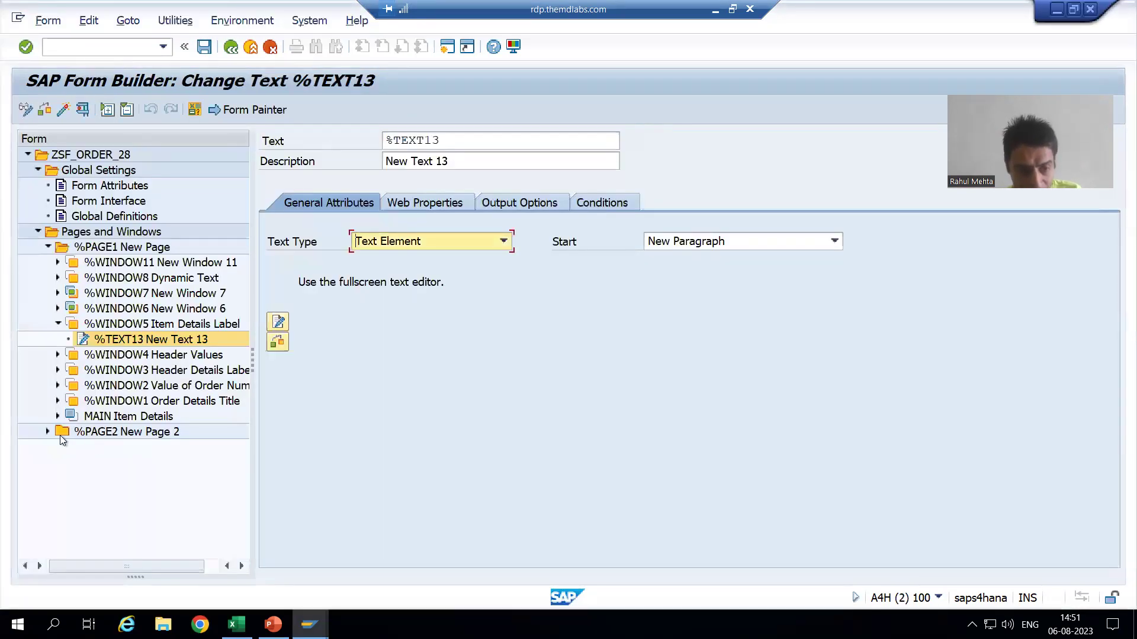
Expand %WINDOW1 and view %TEXT1 Order Details Title's include text settings.
click(57, 401)
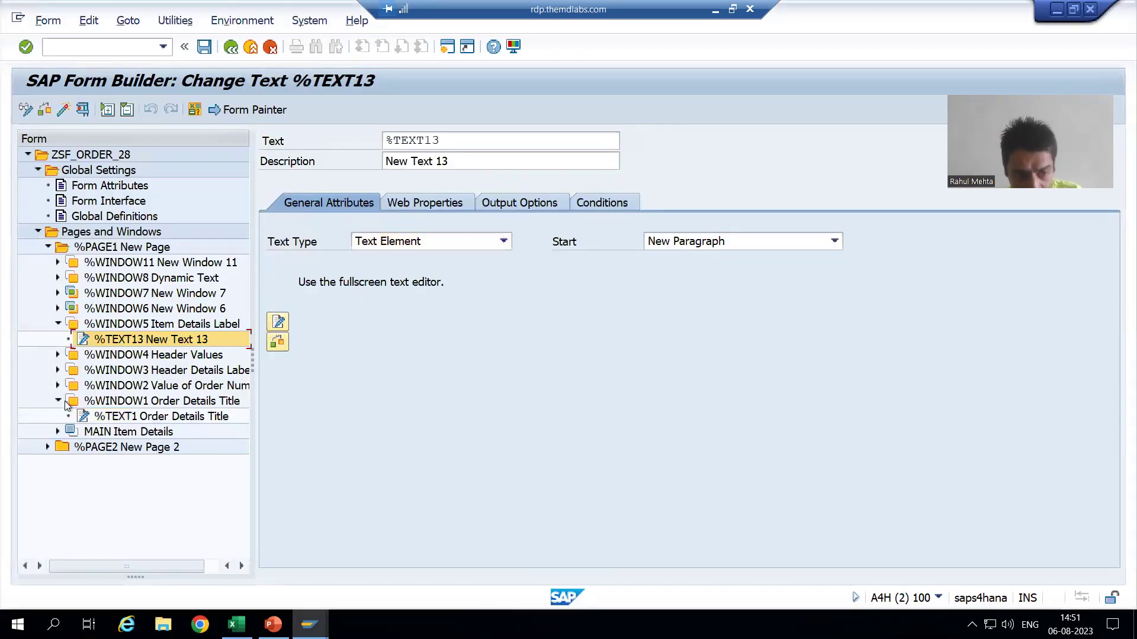
click(172, 418)
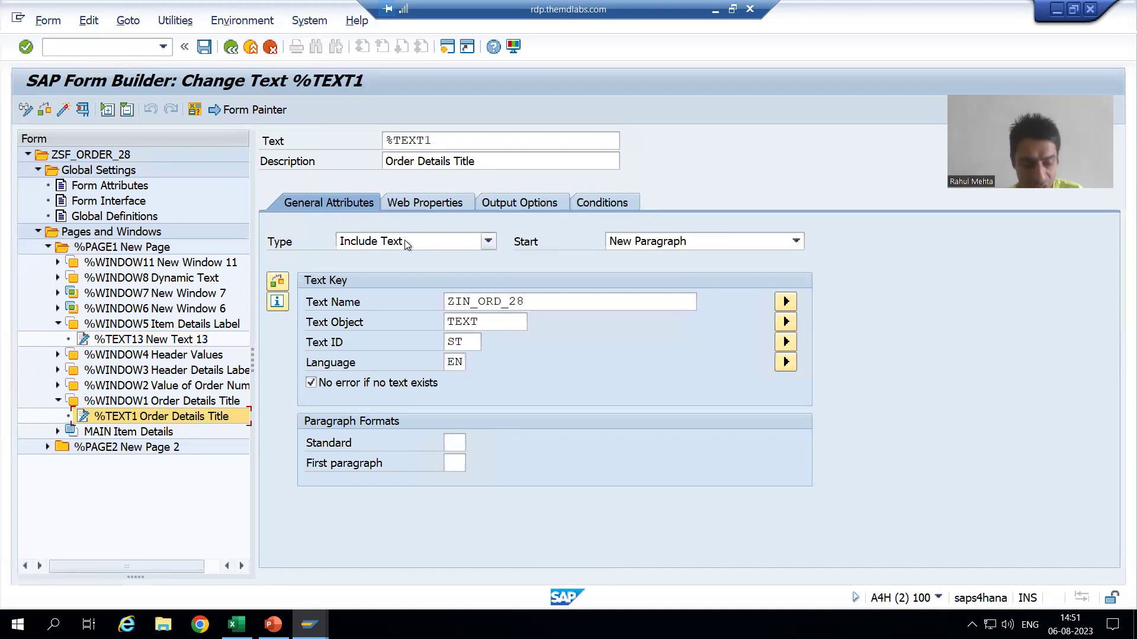
key(alt+Tab)
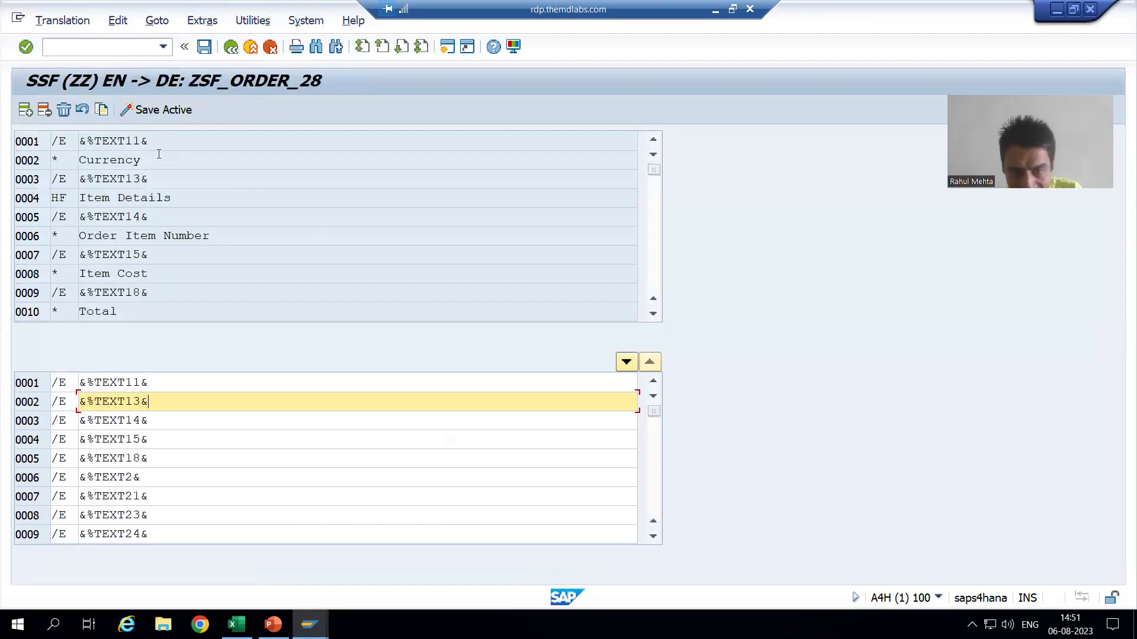
key(alt+Tab)
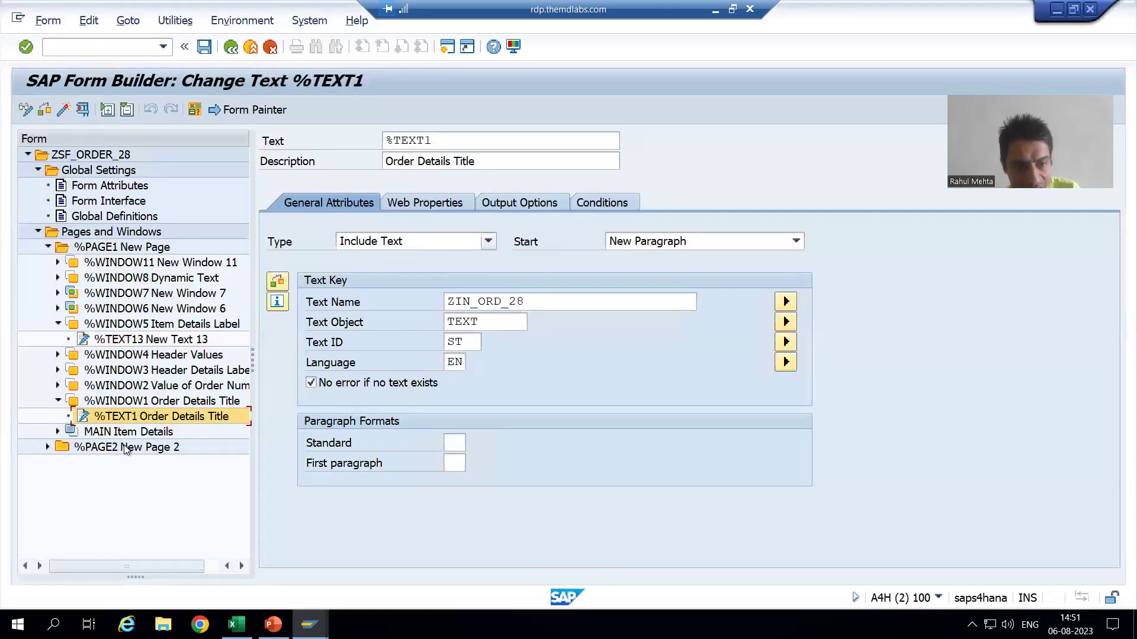
Return to SE63 and scroll the source pane to the Order Description and Item Cost lines.
key(alt+Tab)
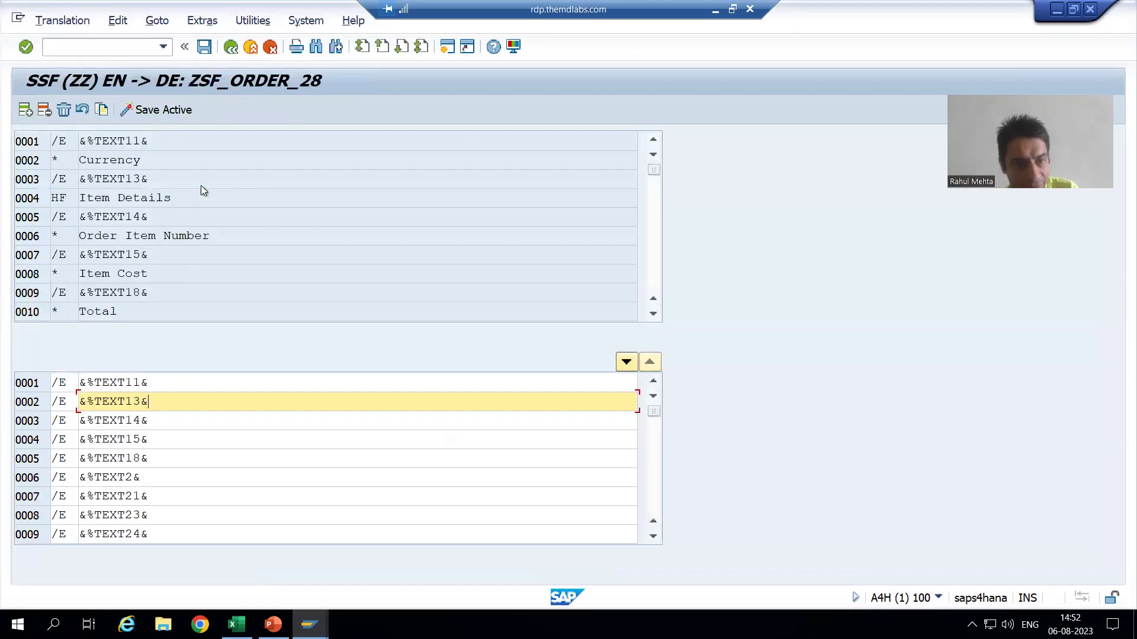
click(651, 315)
click(652, 315)
click(652, 315)
click(652, 315)
scroll(223, 461, down, 3)
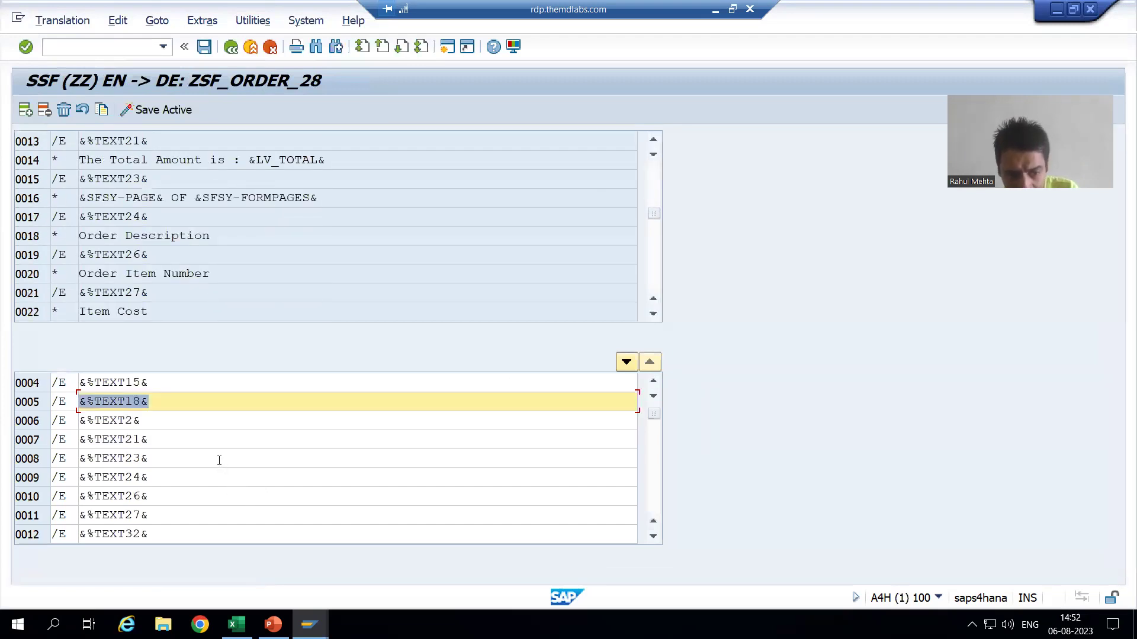
scroll(201, 444, down, 2)
scroll(178, 455, up, 5)
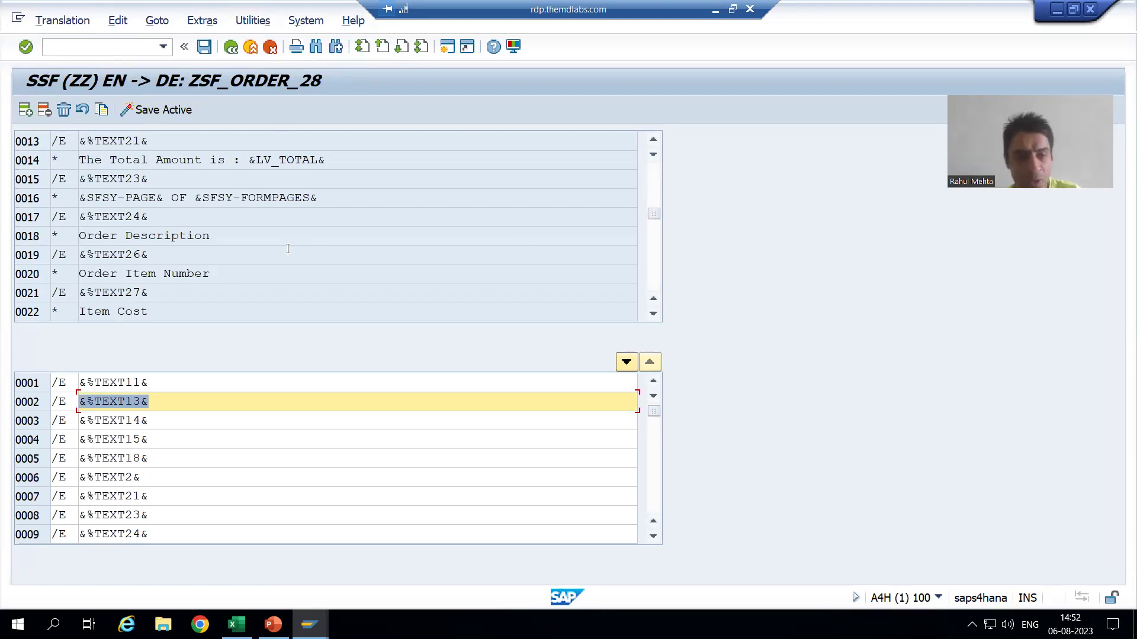
key(alt+Tab)
key(alt+Tab)
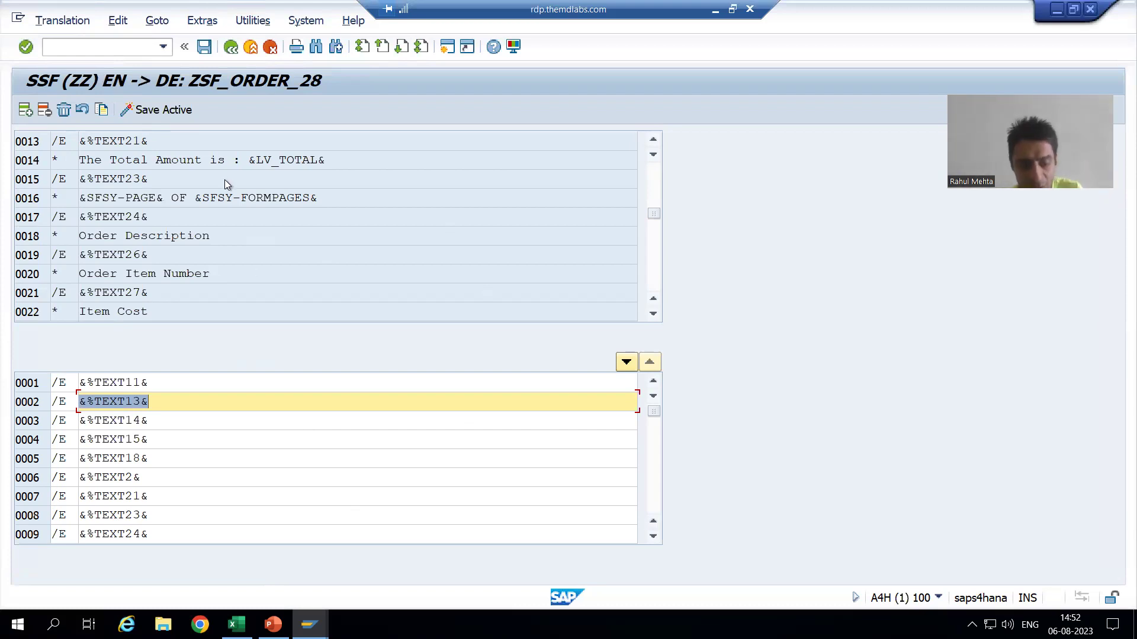
key(alt+Tab)
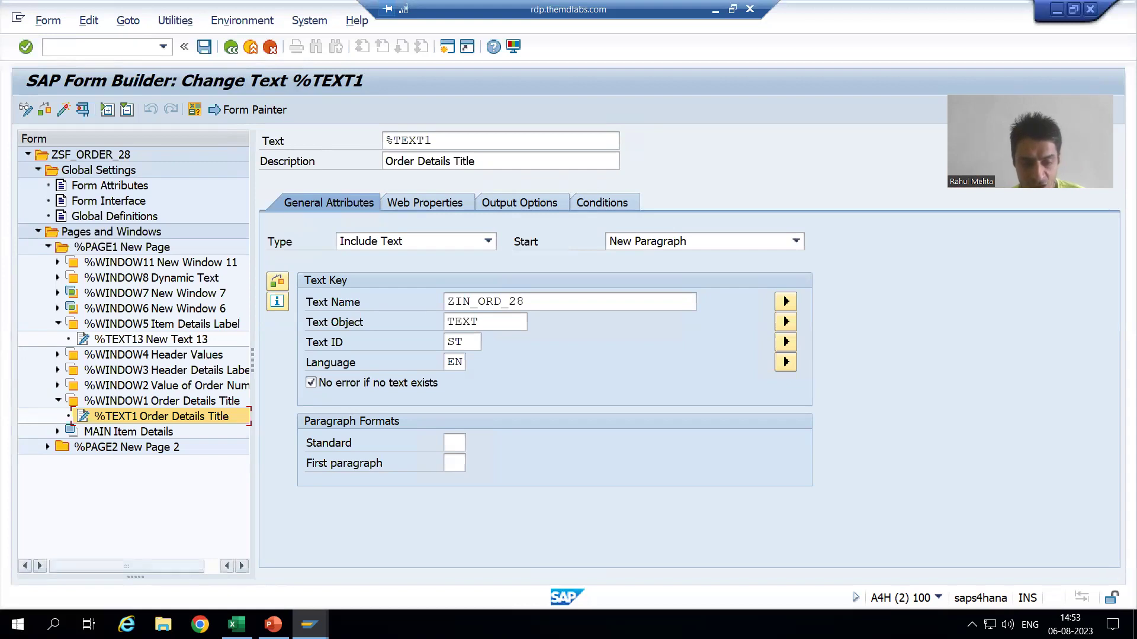
click(273, 625)
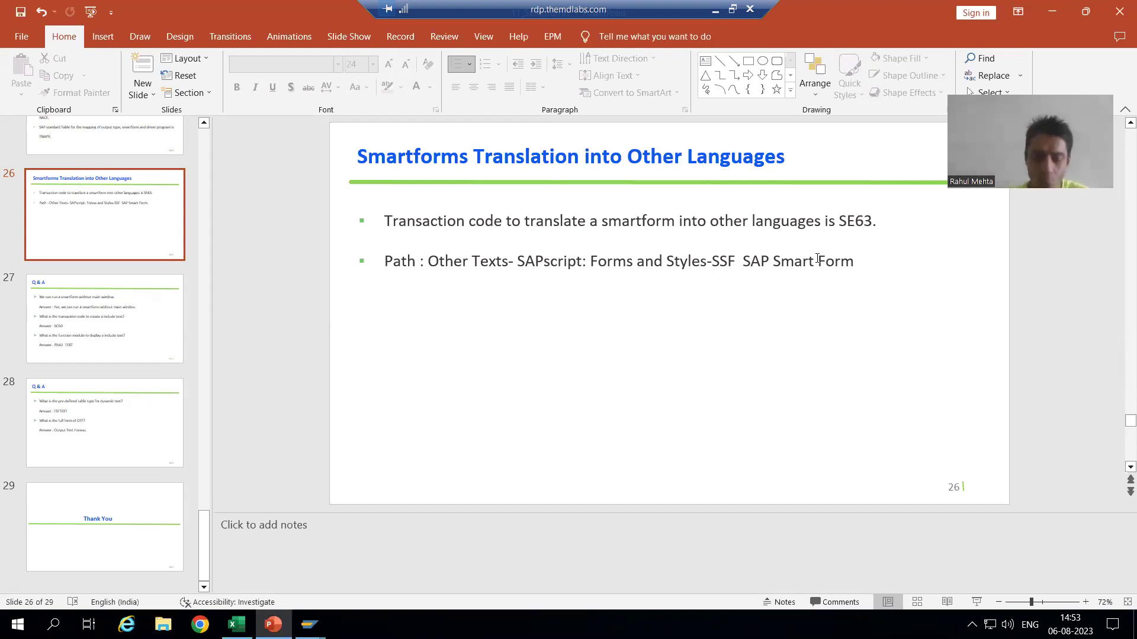
key(alt+Tab)
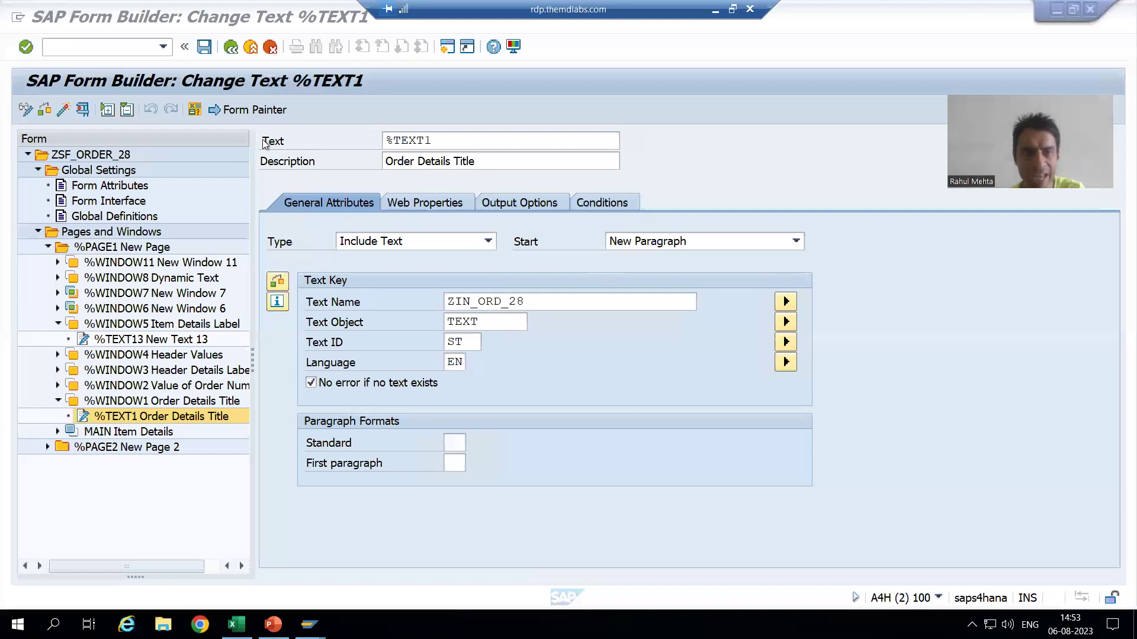
mouse_move(309, 625)
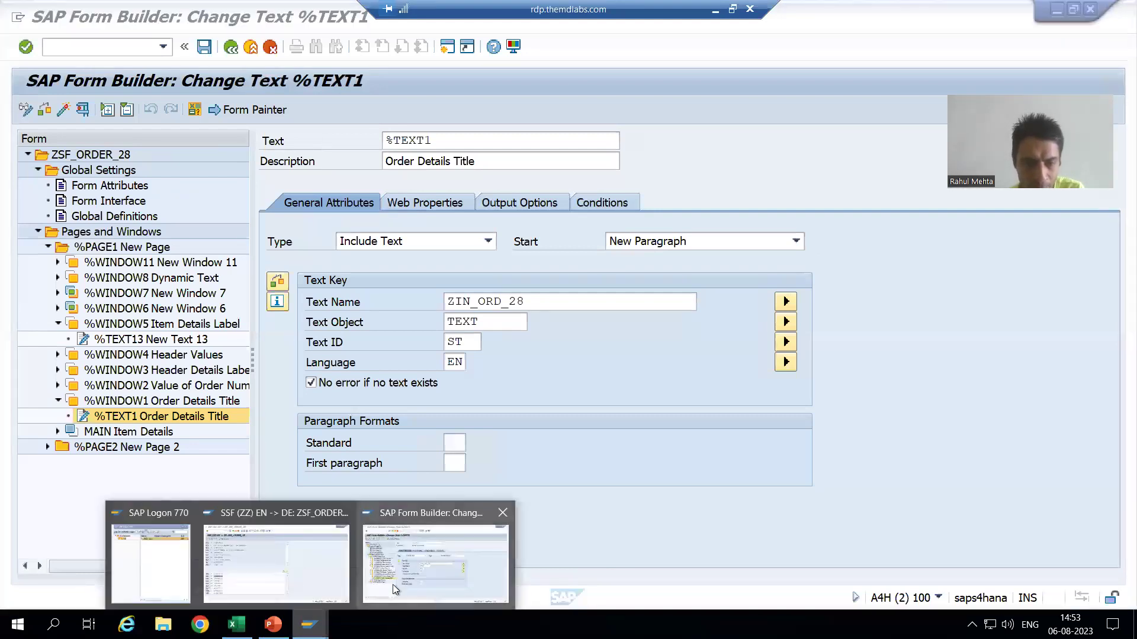
click(283, 571)
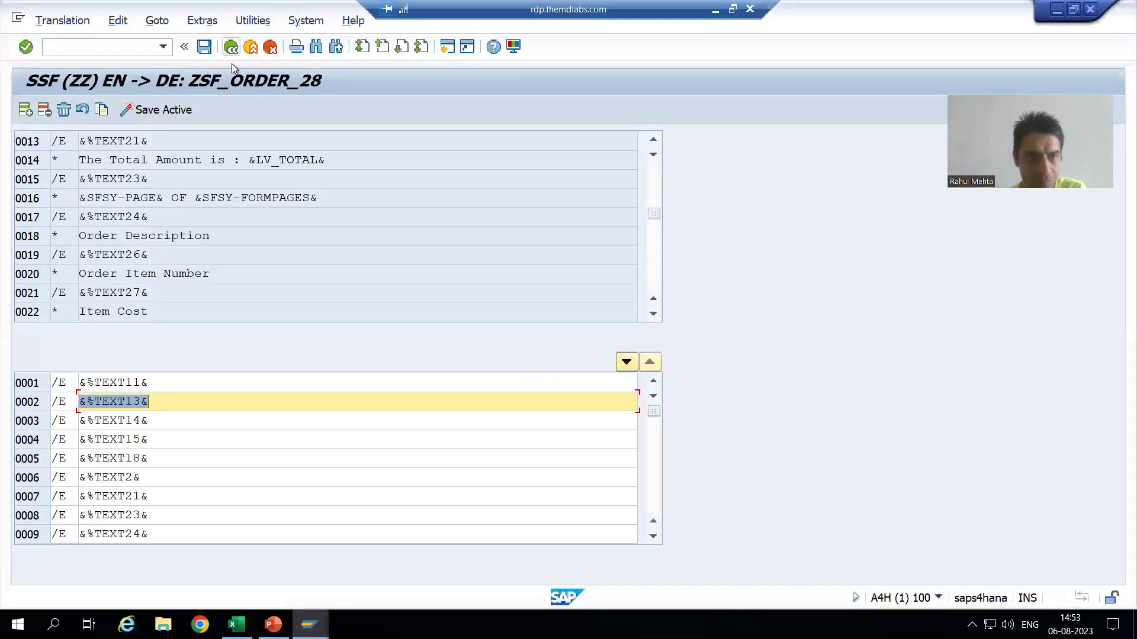
Leave the translation editor without saving, back to the SE63 start screen.
key(F3)
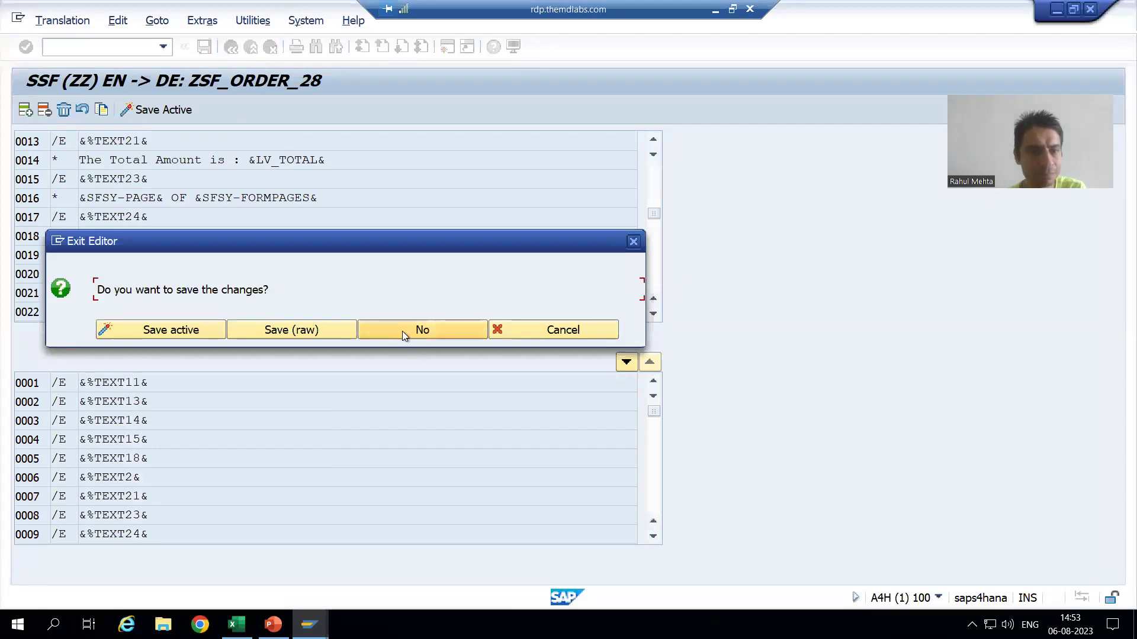
click(403, 332)
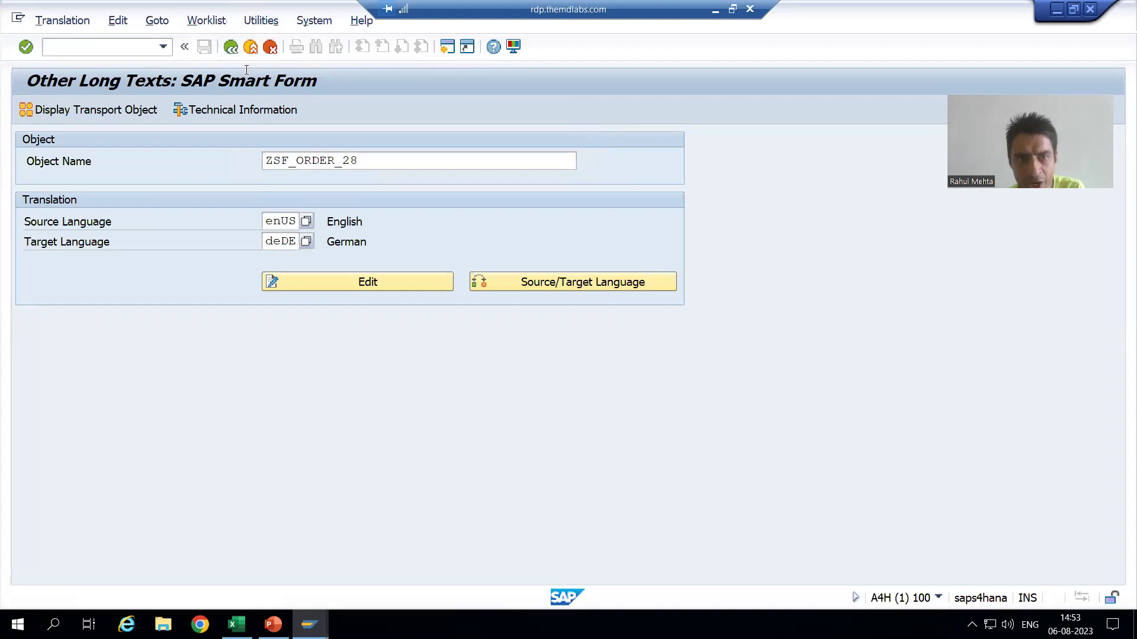
key(F3)
Reopen the ZSF_ORDER_28 Smart Form translation (Other Texts > B5 > SSF) for editing, then go to Form Builder.
click(310, 116)
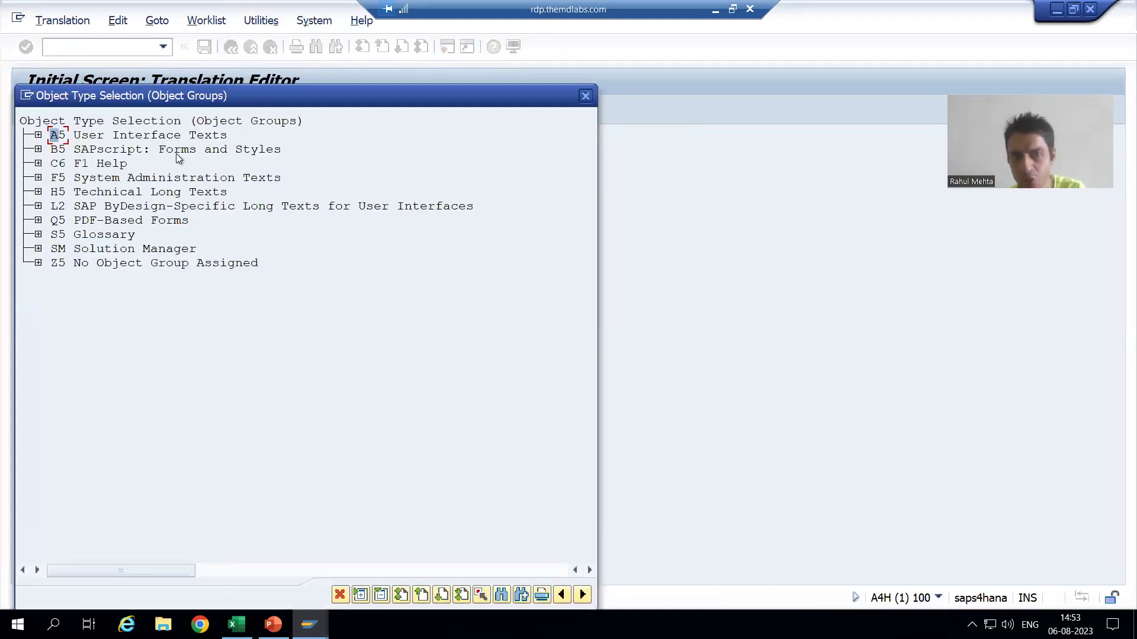
click(38, 149)
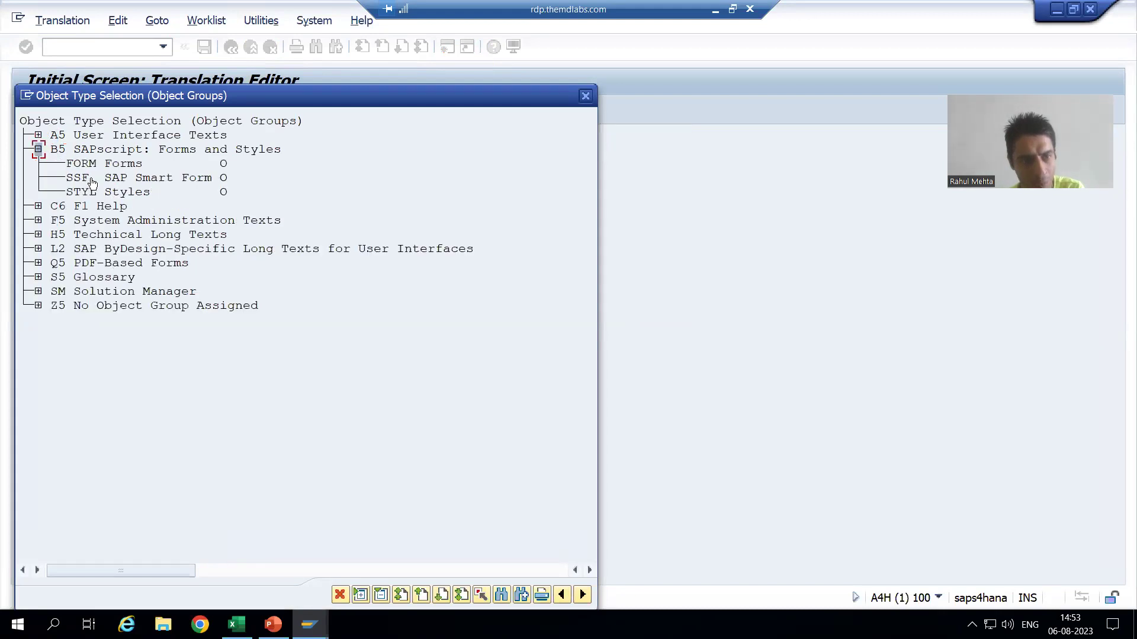
click(141, 178)
double_click(142, 178)
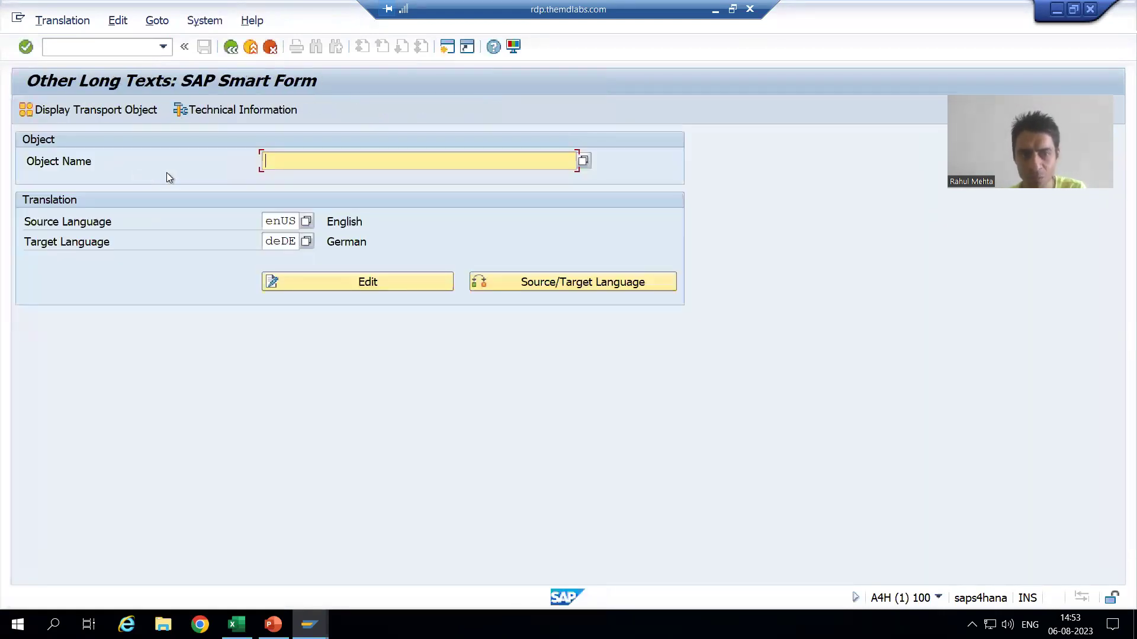
click(283, 177)
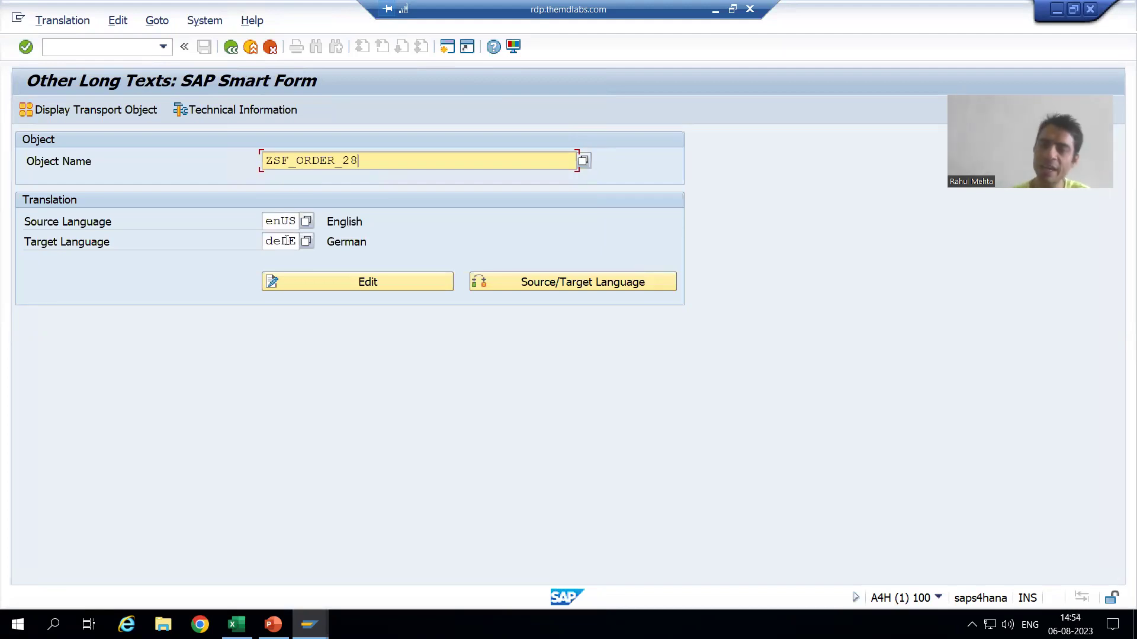
click(329, 282)
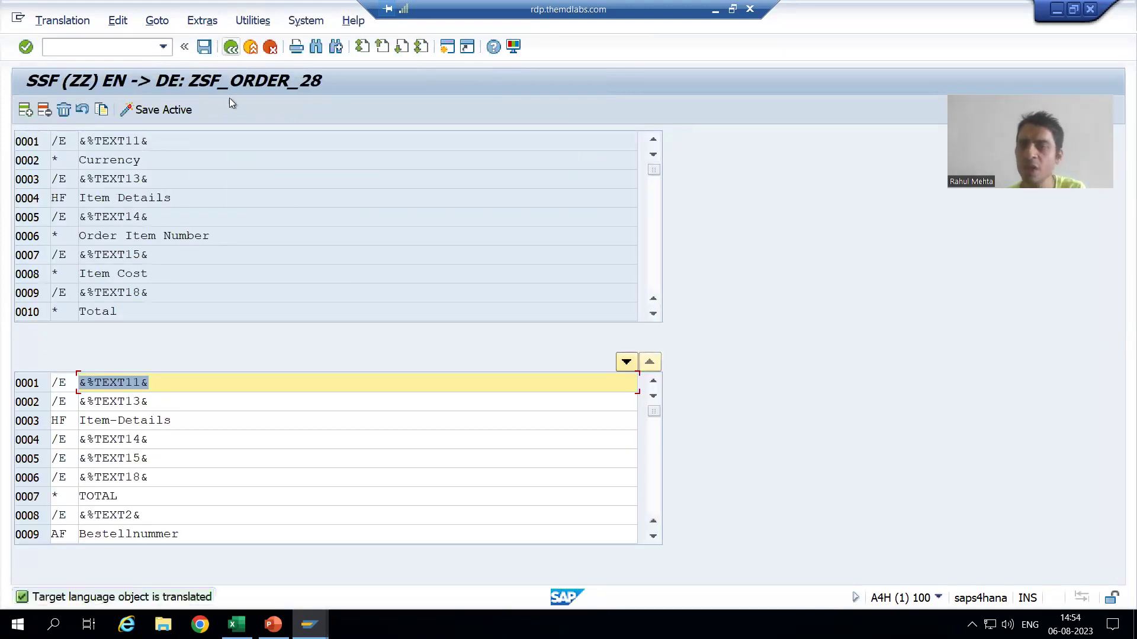
key(alt+Tab)
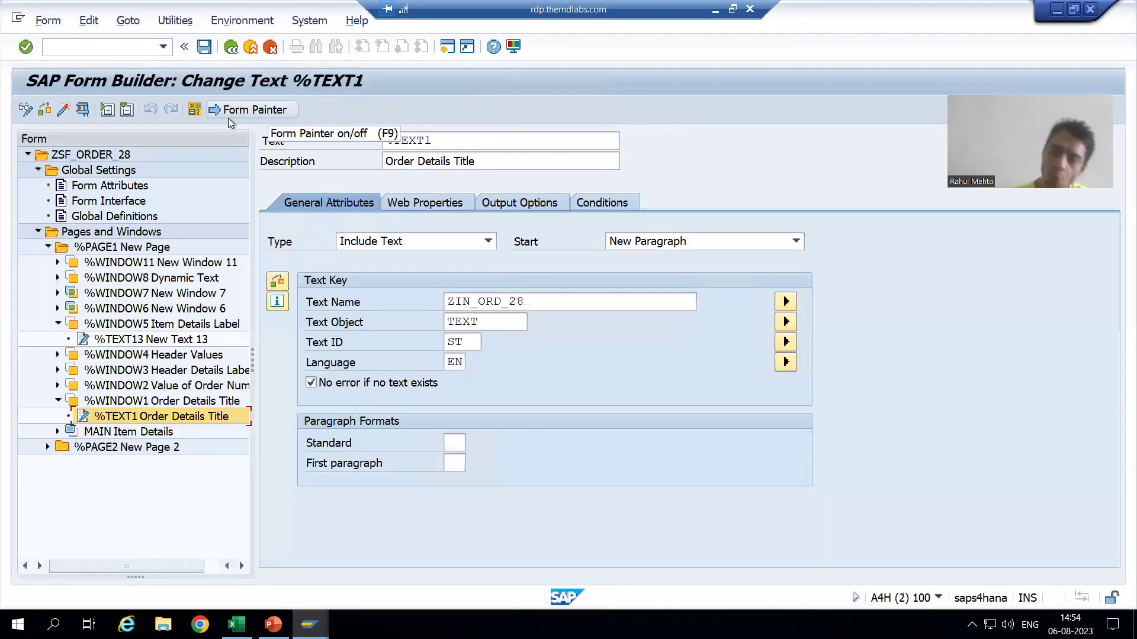